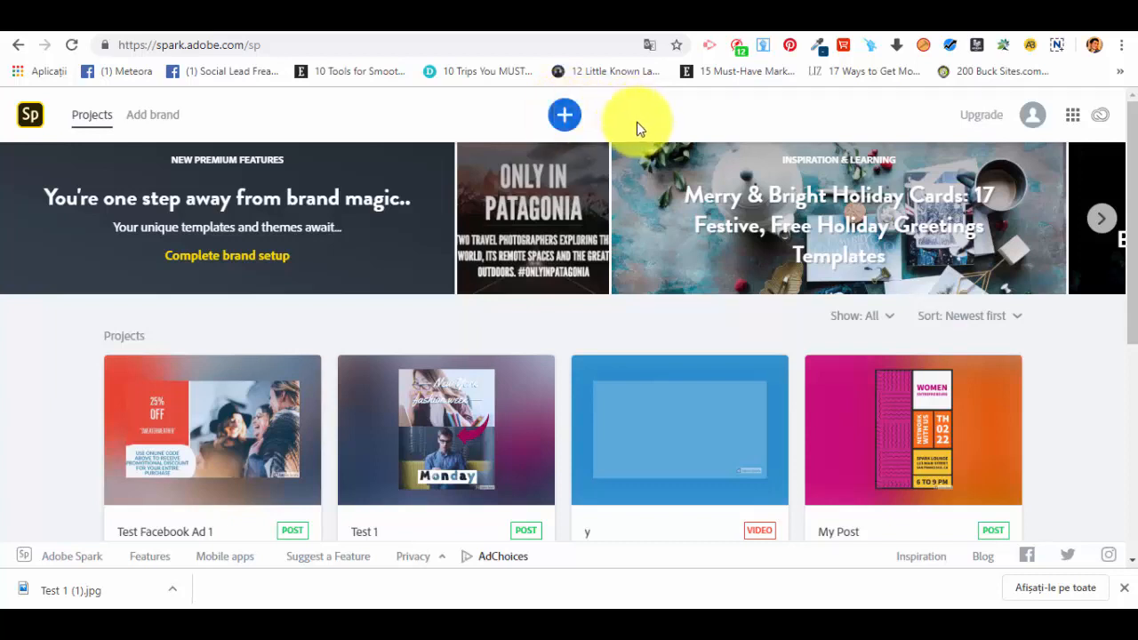
- Start a new graphic project from the 25% OFF Facebook Ad template in the Ads category
{"action": "left_click", "coordinate": [565, 118]}
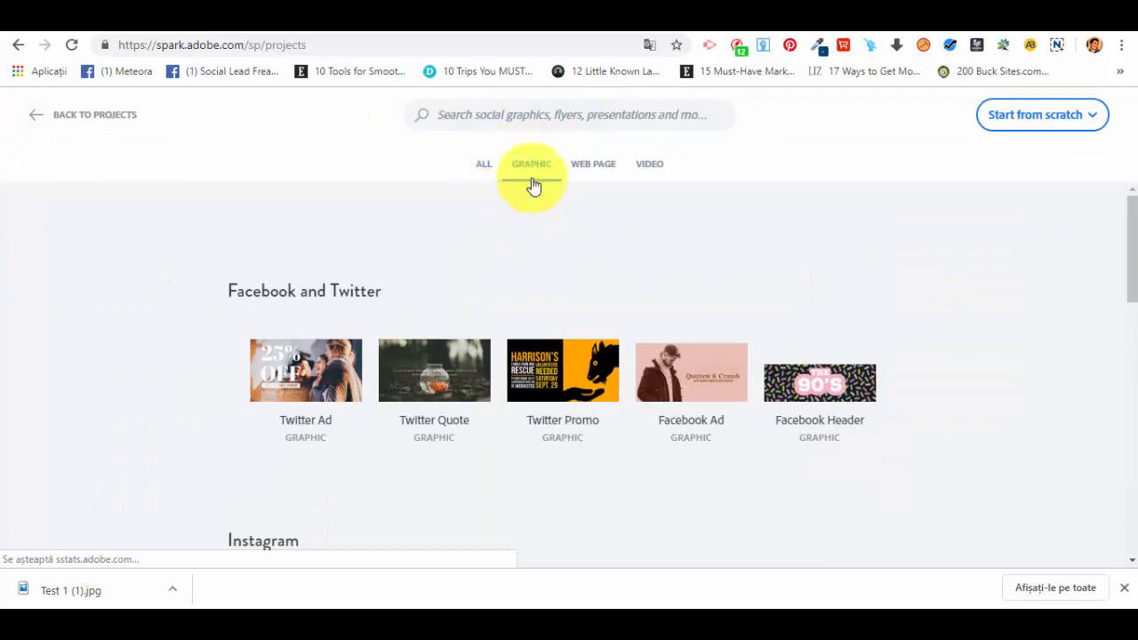
{"action": "scroll", "coordinate": [460, 280], "scroll_direction": "down", "scroll_amount": 3}
{"action": "scroll", "coordinate": [460, 287], "scroll_direction": "down", "scroll_amount": 7}
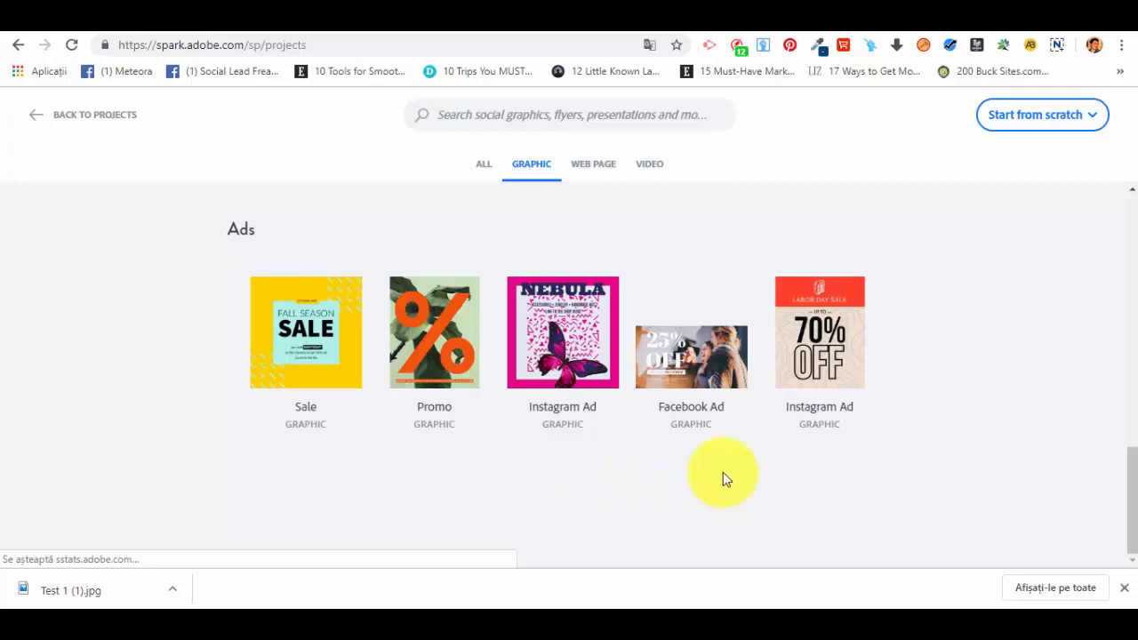
{"action": "mouse_move", "coordinate": [707, 427]}
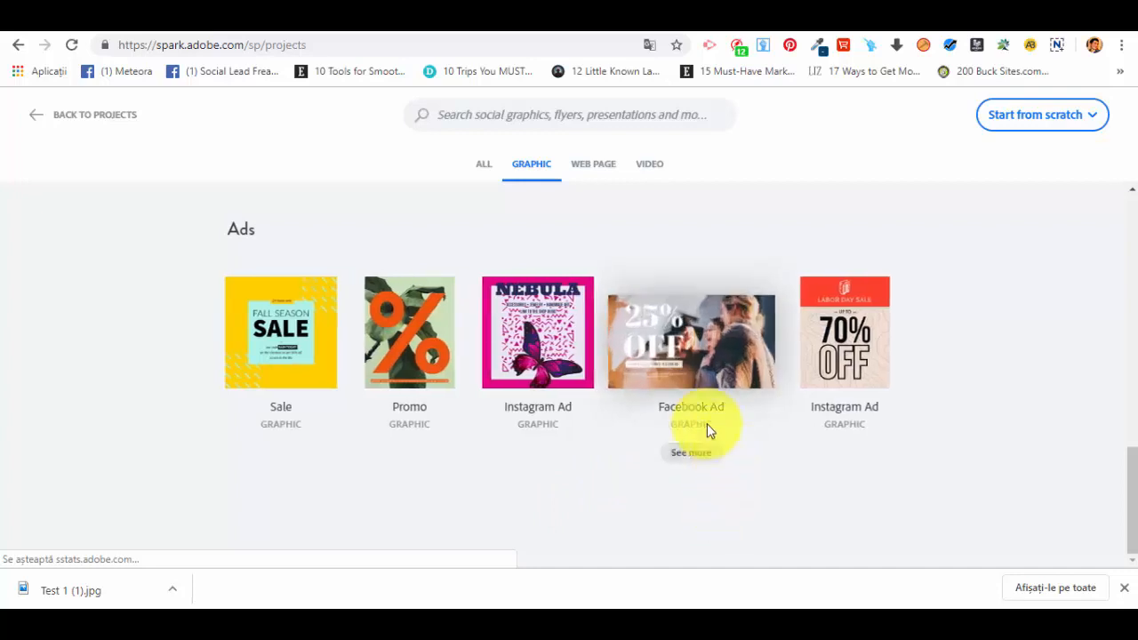
{"action": "left_click", "coordinate": [690, 353]}
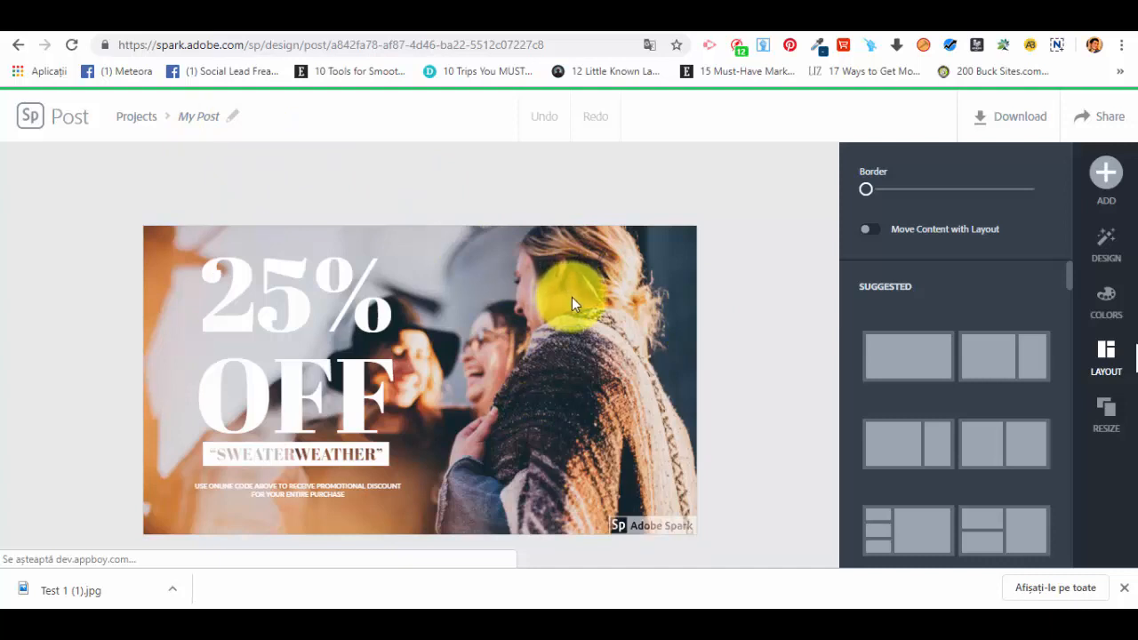
- Rename the project to "Facebook Ad Template 1"
{"action": "left_click", "coordinate": [222, 114]}
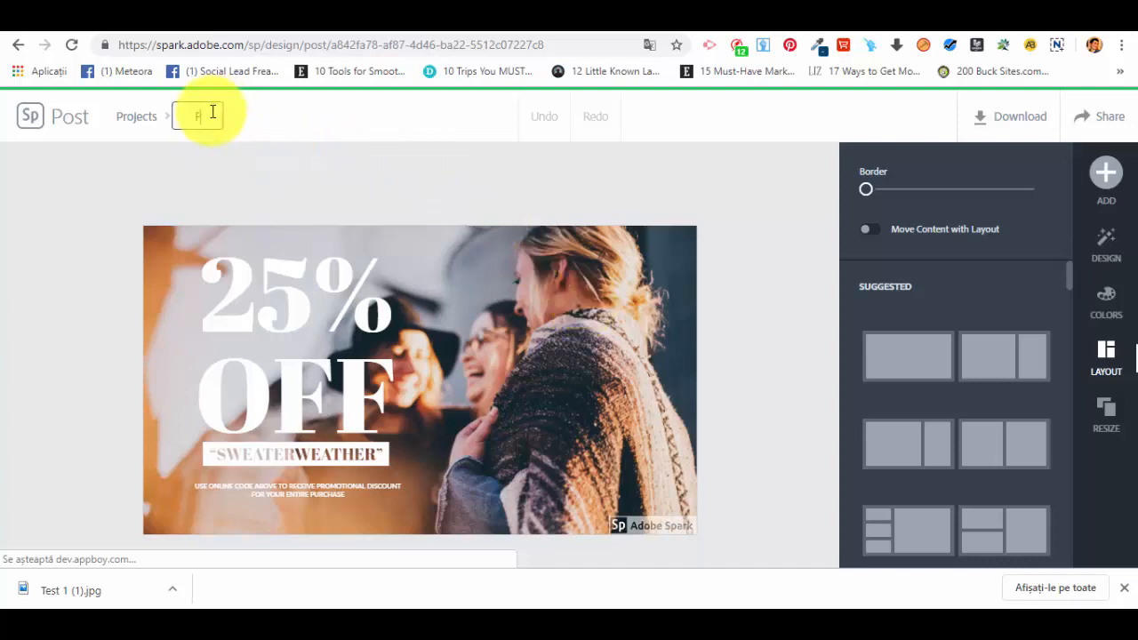
{"action": "type", "text": "Facebook Ad Template 1"}
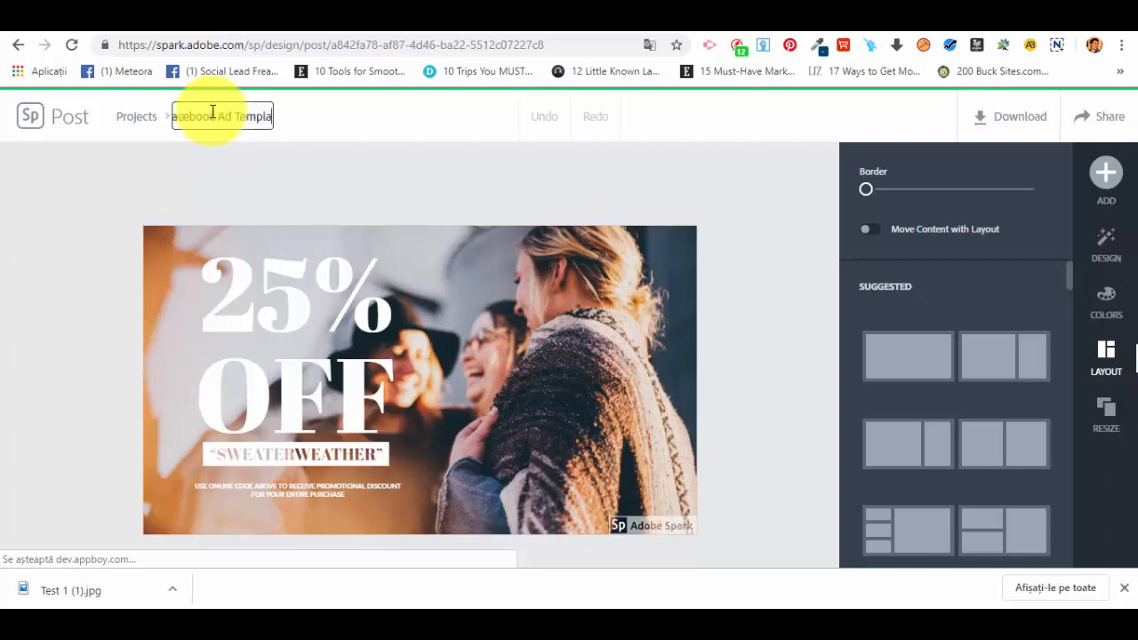
{"action": "left_click", "coordinate": [347, 203]}
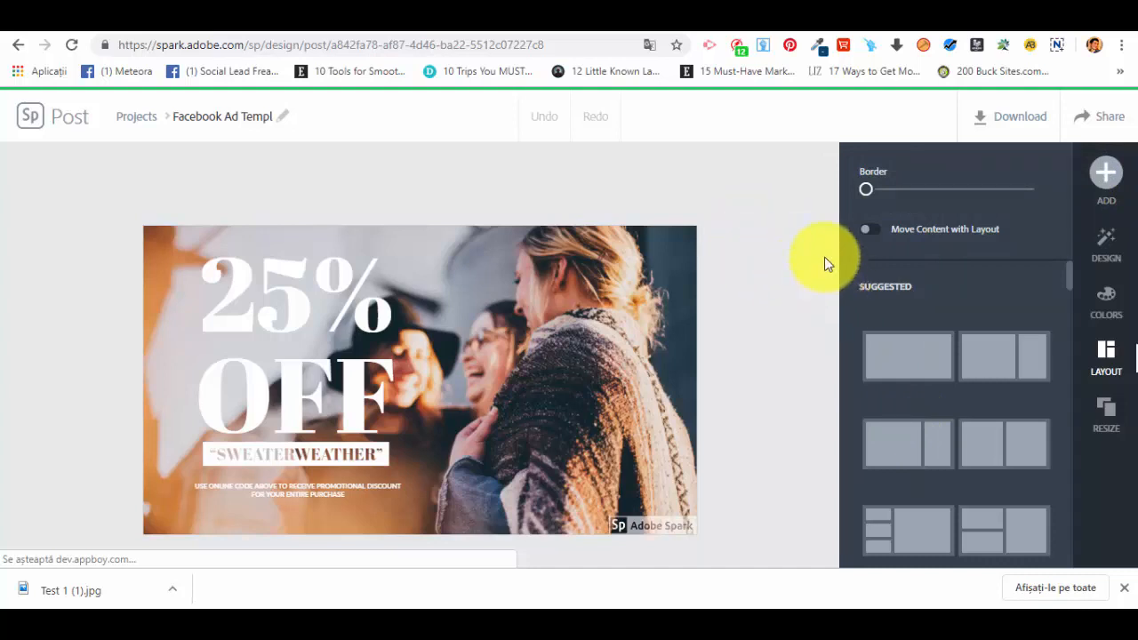
- Look through the available layouts for the post, from the suggested ones to the simple, banner and grid groups
{"action": "left_click", "coordinate": [1106, 172]}
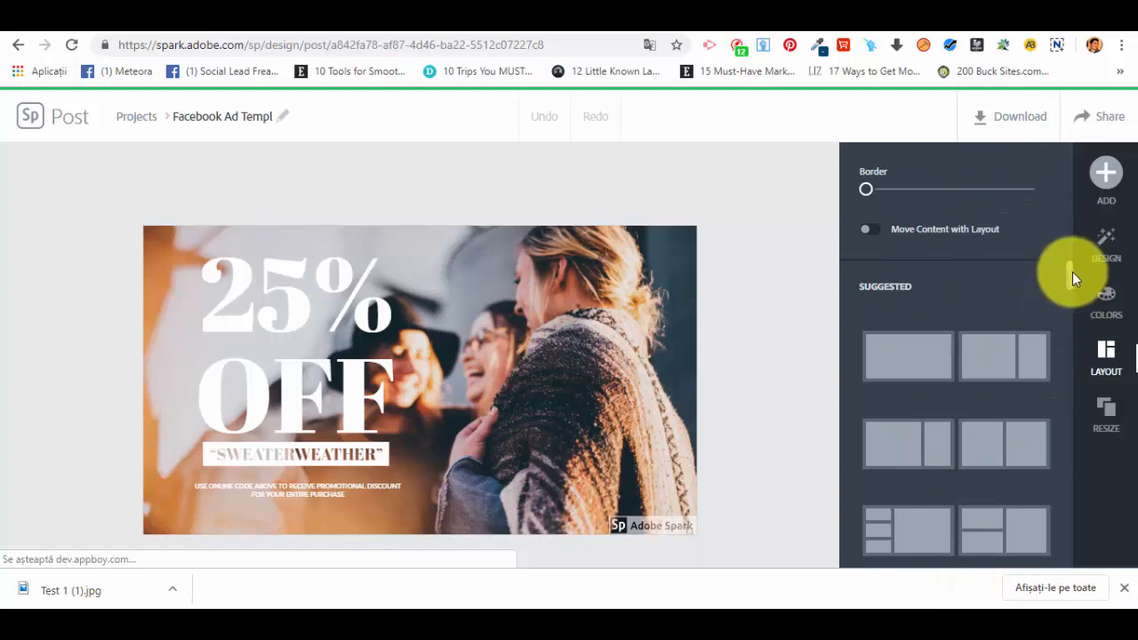
{"action": "scroll", "coordinate": [906, 298], "scroll_direction": "down", "scroll_amount": 2}
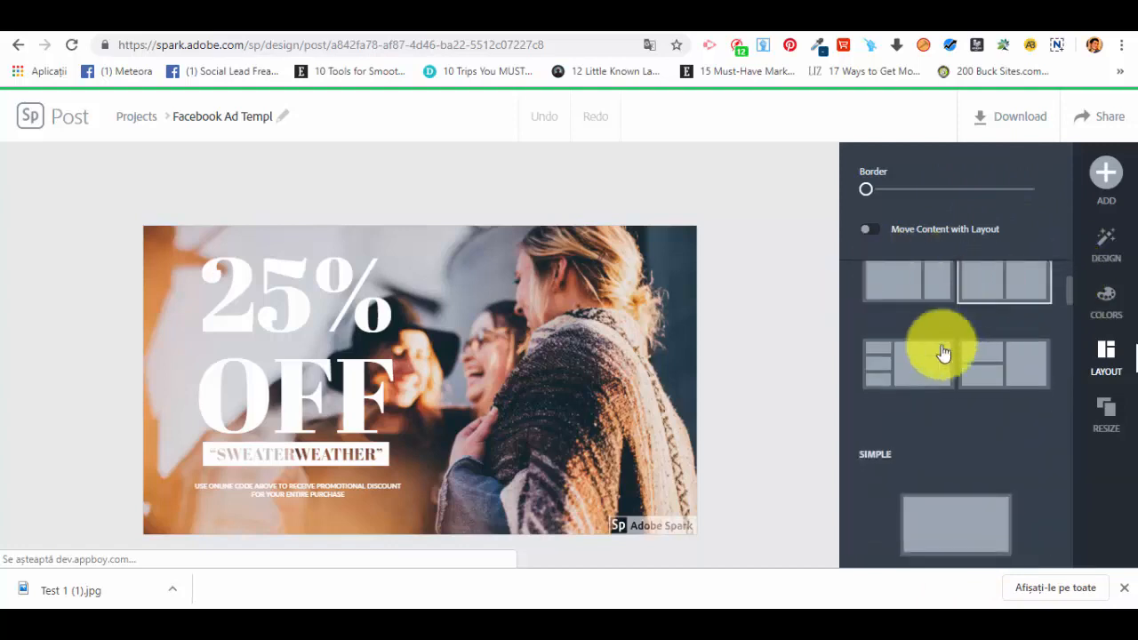
{"action": "scroll", "coordinate": [964, 360], "scroll_direction": "down", "scroll_amount": 1}
{"action": "scroll", "coordinate": [880, 351], "scroll_direction": "down", "scroll_amount": 1}
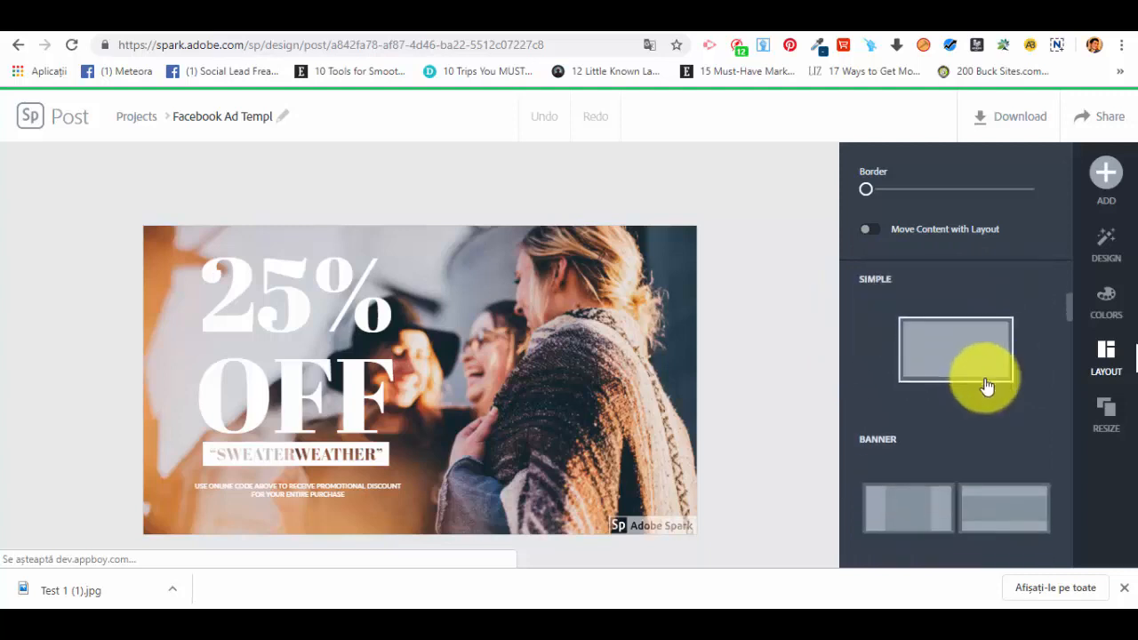
{"action": "scroll", "coordinate": [933, 338], "scroll_direction": "down", "scroll_amount": 2}
{"action": "scroll", "coordinate": [1008, 431], "scroll_direction": "down", "scroll_amount": 2}
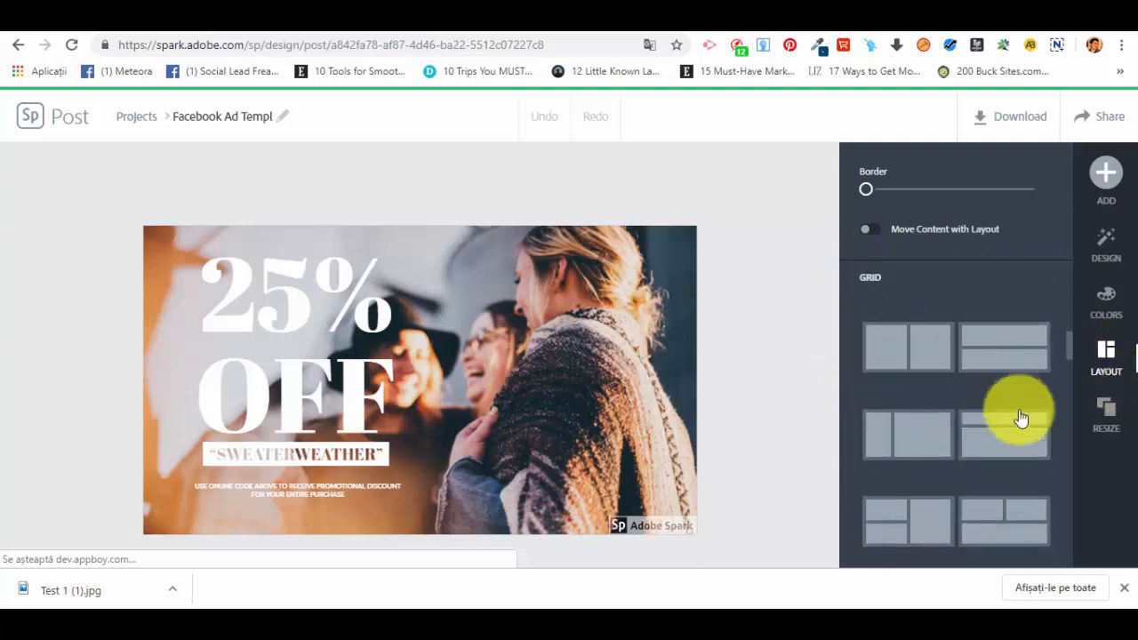
{"action": "scroll", "coordinate": [1021, 418], "scroll_direction": "down", "scroll_amount": 2}
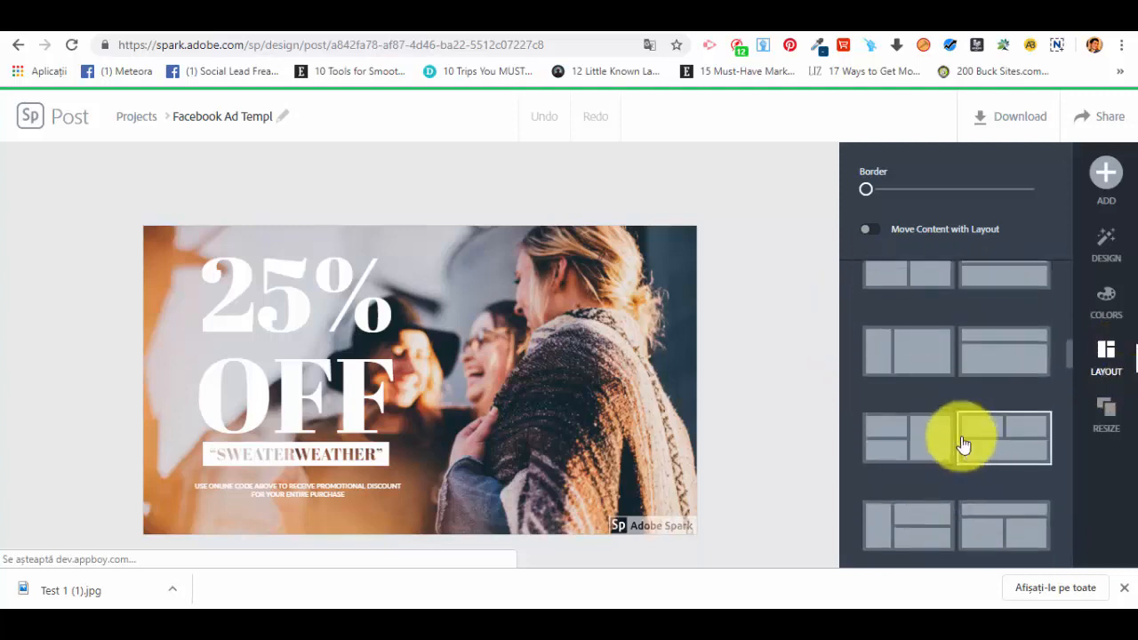
{"action": "scroll", "coordinate": [932, 394], "scroll_direction": "up", "scroll_amount": 2}
{"action": "scroll", "coordinate": [951, 394], "scroll_direction": "down", "scroll_amount": 1}
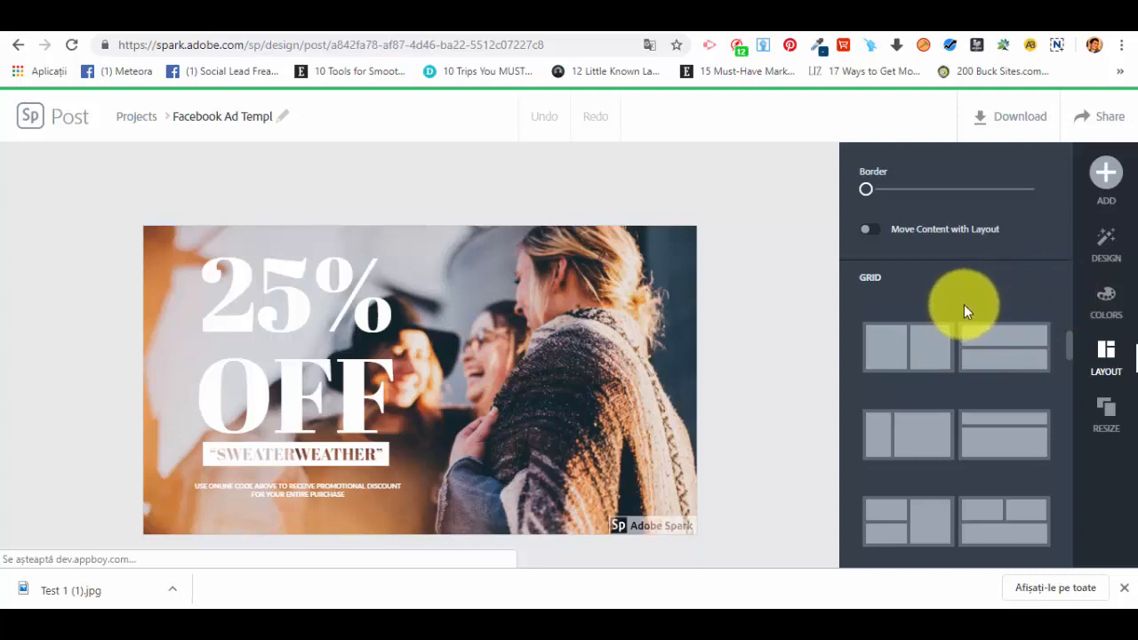
- Browse the design variations and apply the "Memorial Day 5K Trail Run" design to the ad
{"action": "left_click", "coordinate": [1111, 242]}
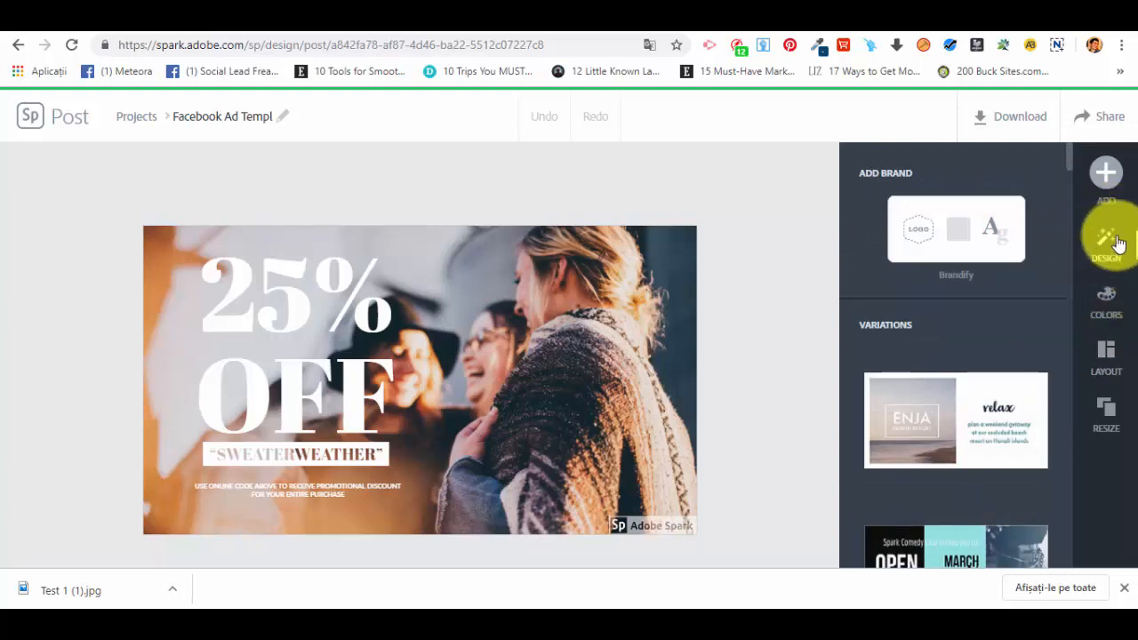
{"action": "scroll", "coordinate": [880, 284], "scroll_direction": "down", "scroll_amount": 1}
{"action": "scroll", "coordinate": [1003, 310], "scroll_direction": "down", "scroll_amount": 4}
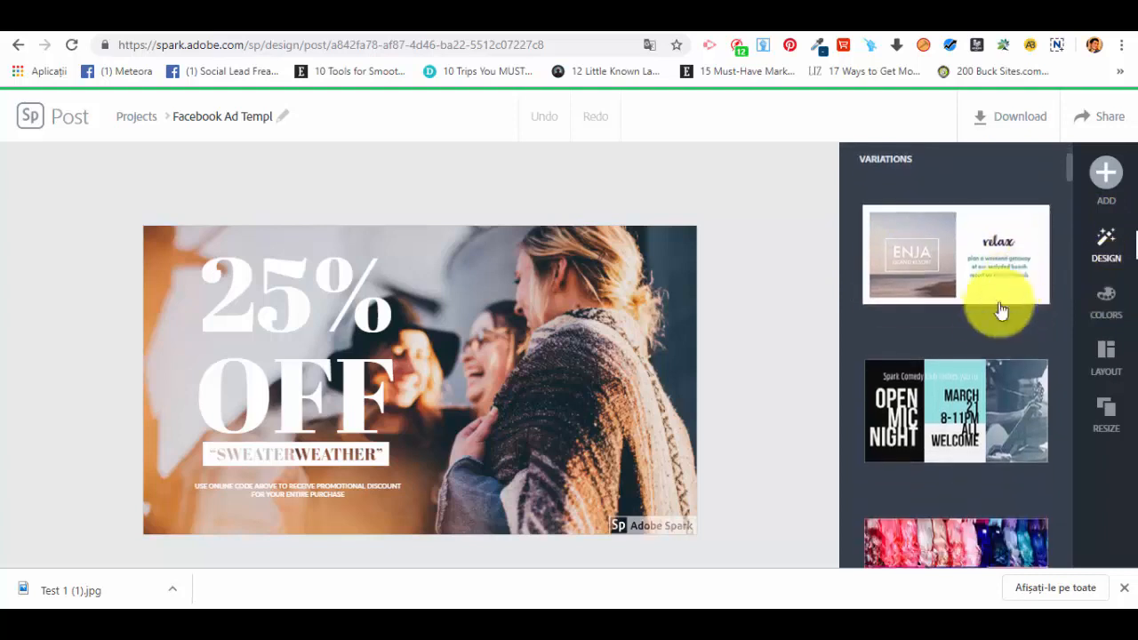
{"action": "scroll", "coordinate": [1004, 329], "scroll_direction": "down", "scroll_amount": 10}
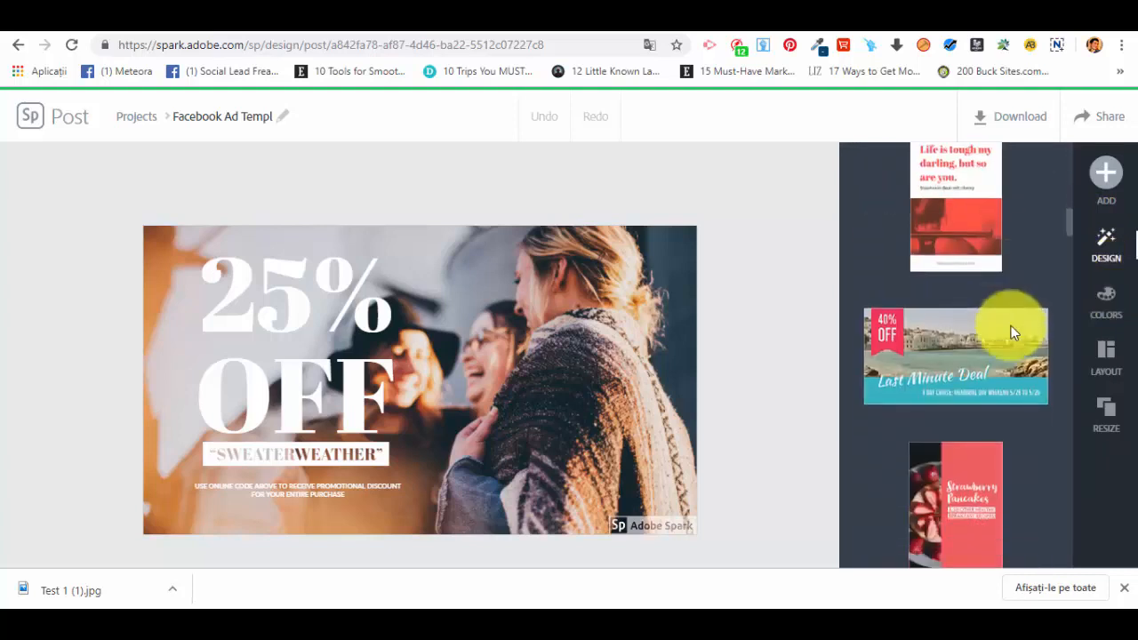
{"action": "scroll", "coordinate": [1009, 327], "scroll_direction": "down", "scroll_amount": 2}
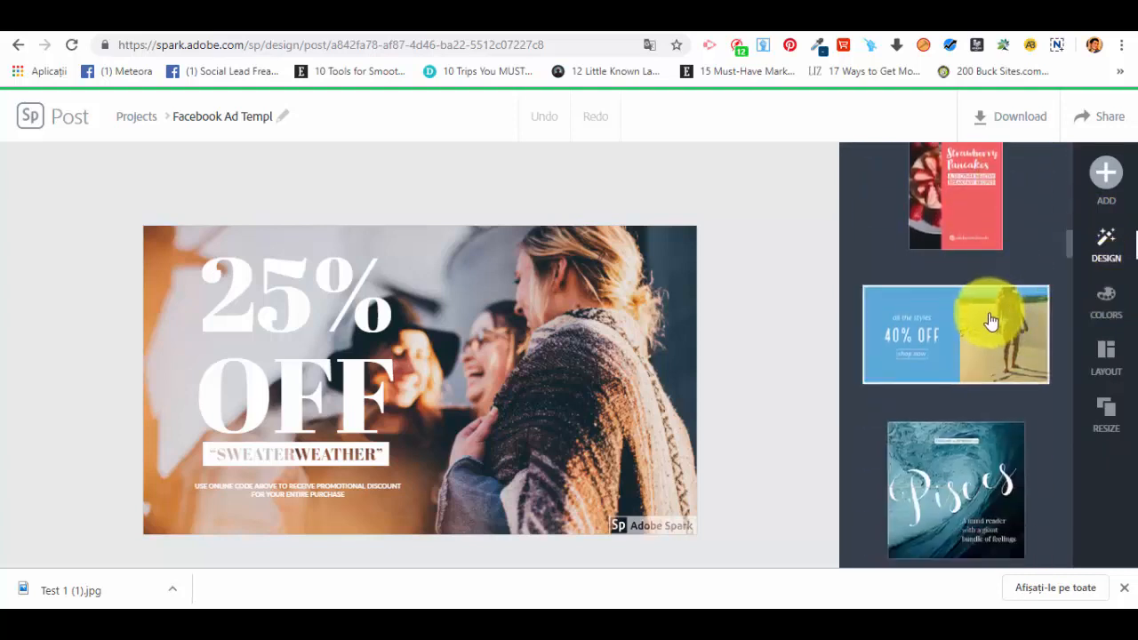
{"action": "scroll", "coordinate": [990, 317], "scroll_direction": "down", "scroll_amount": 3}
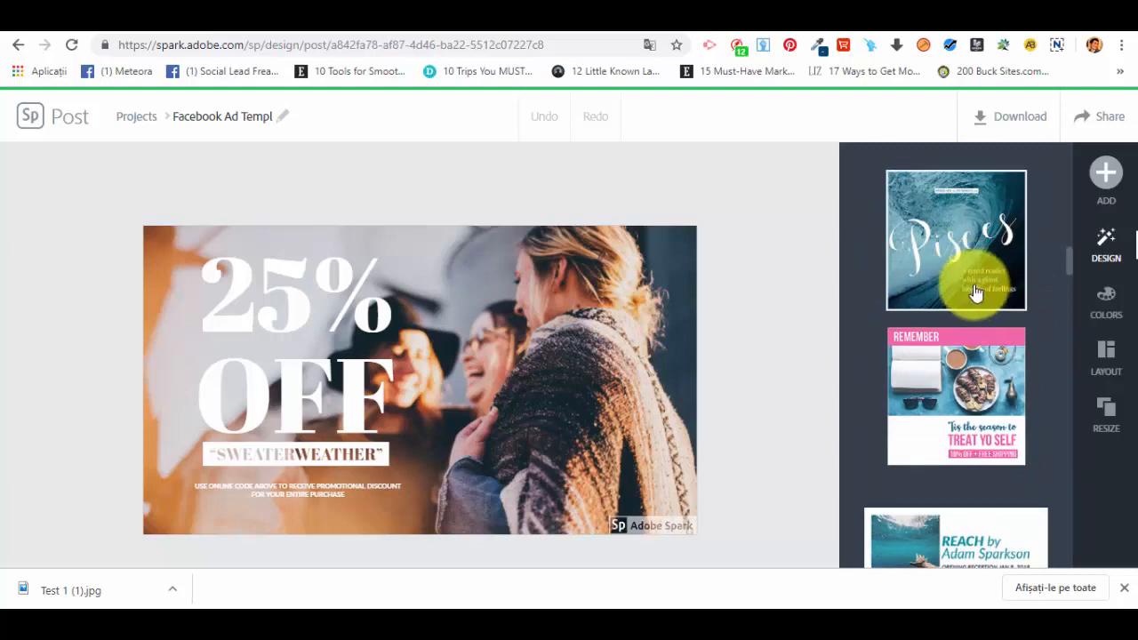
{"action": "scroll", "coordinate": [971, 289], "scroll_direction": "down", "scroll_amount": 3}
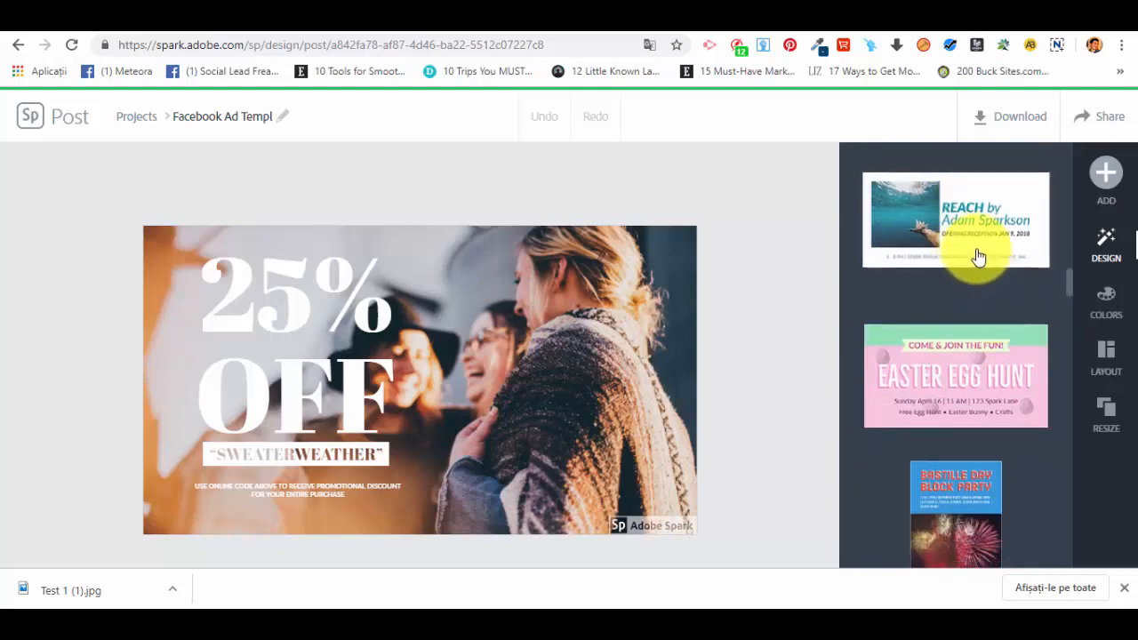
{"action": "scroll", "coordinate": [975, 257], "scroll_direction": "down", "scroll_amount": 5}
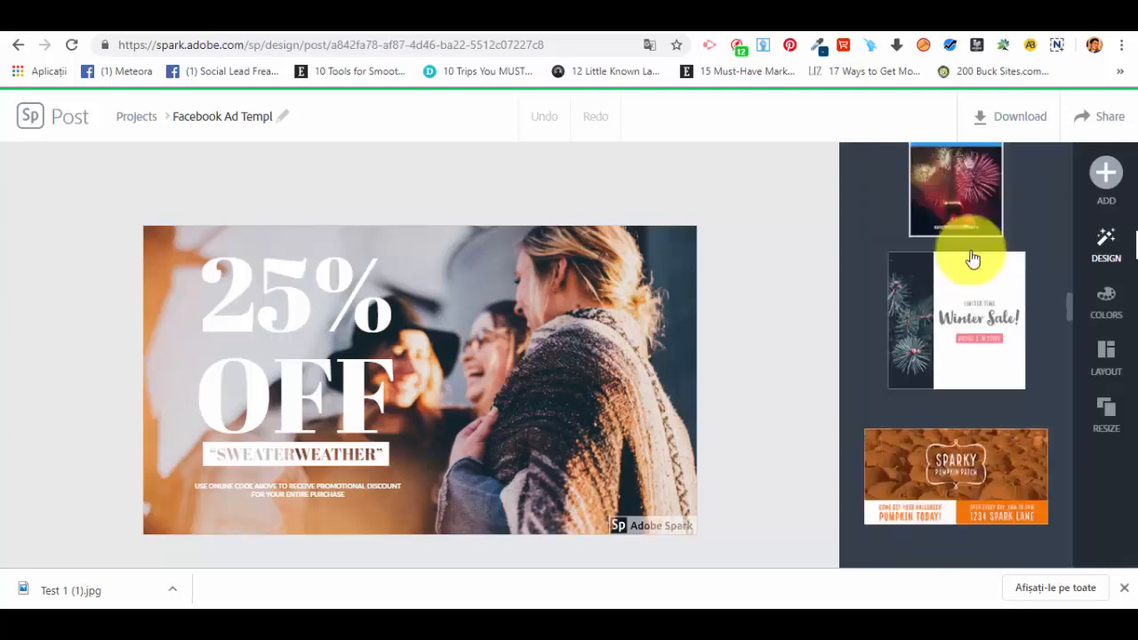
{"action": "scroll", "coordinate": [966, 257], "scroll_direction": "down", "scroll_amount": 6}
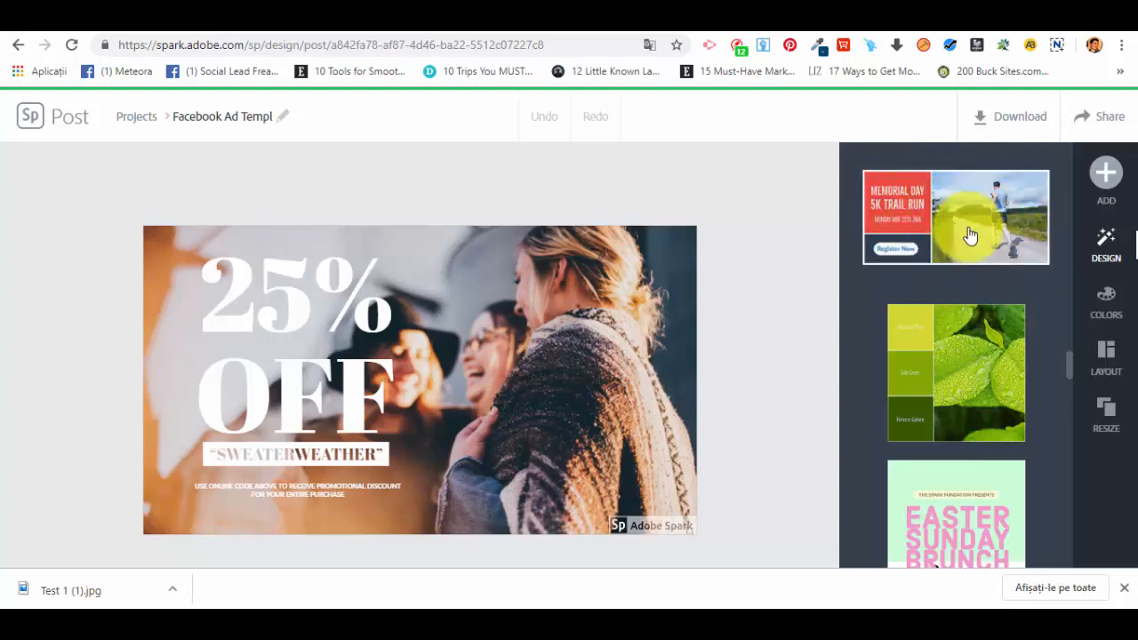
{"action": "left_click", "coordinate": [957, 218]}
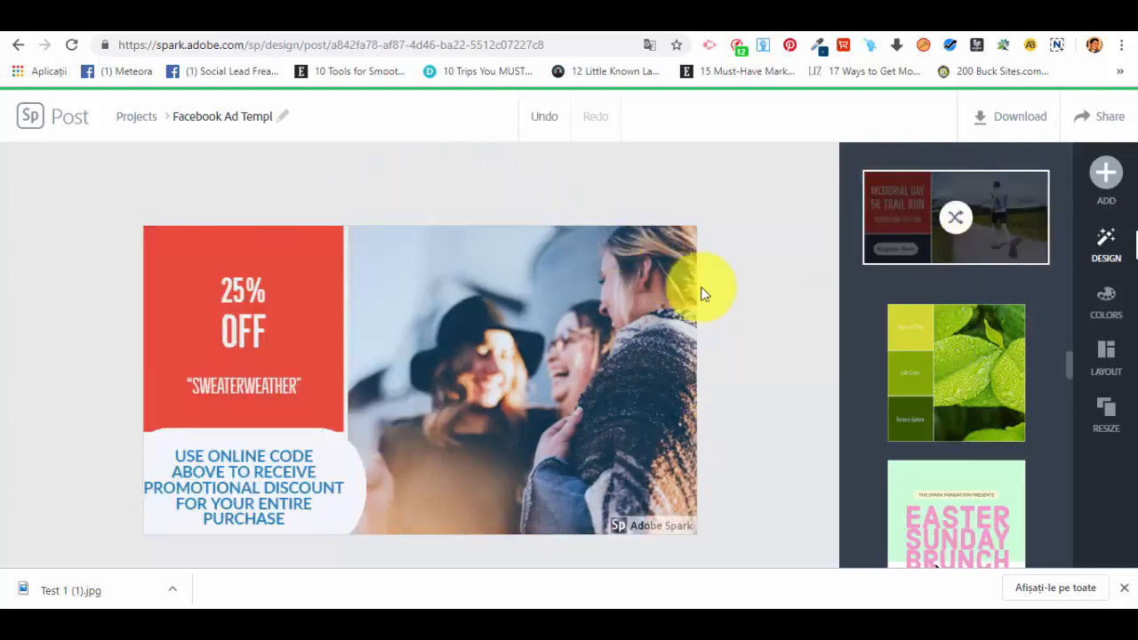
- Enlarge the "25% OFF" text slightly, widen its letter spacing a little and tighten its line spacing
{"action": "left_click", "coordinate": [556, 318]}
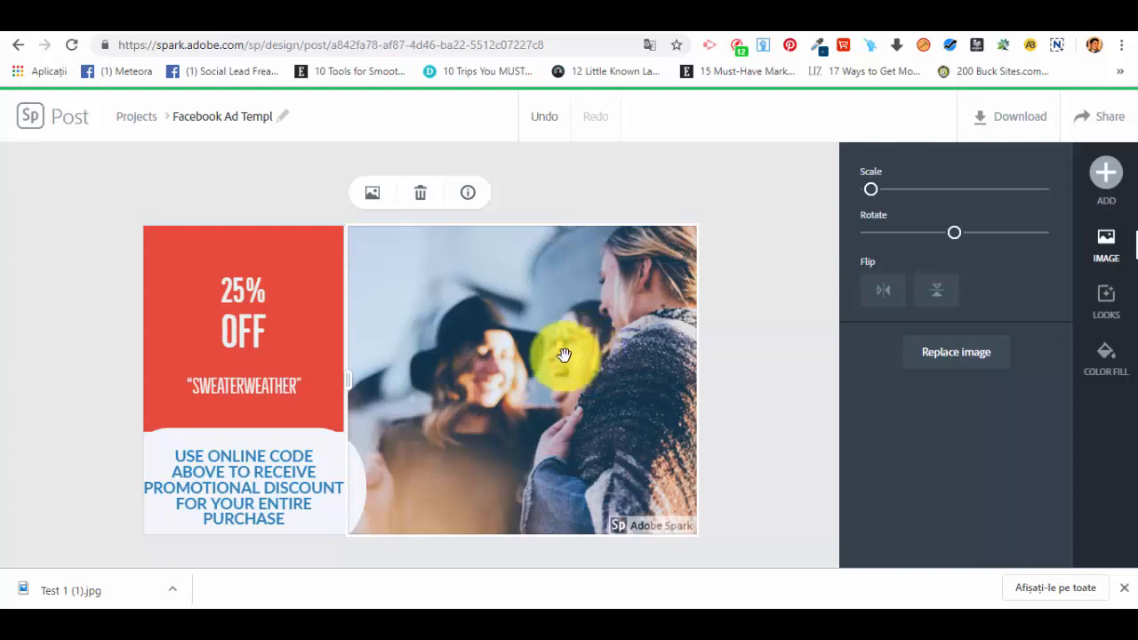
{"action": "left_click", "coordinate": [244, 297]}
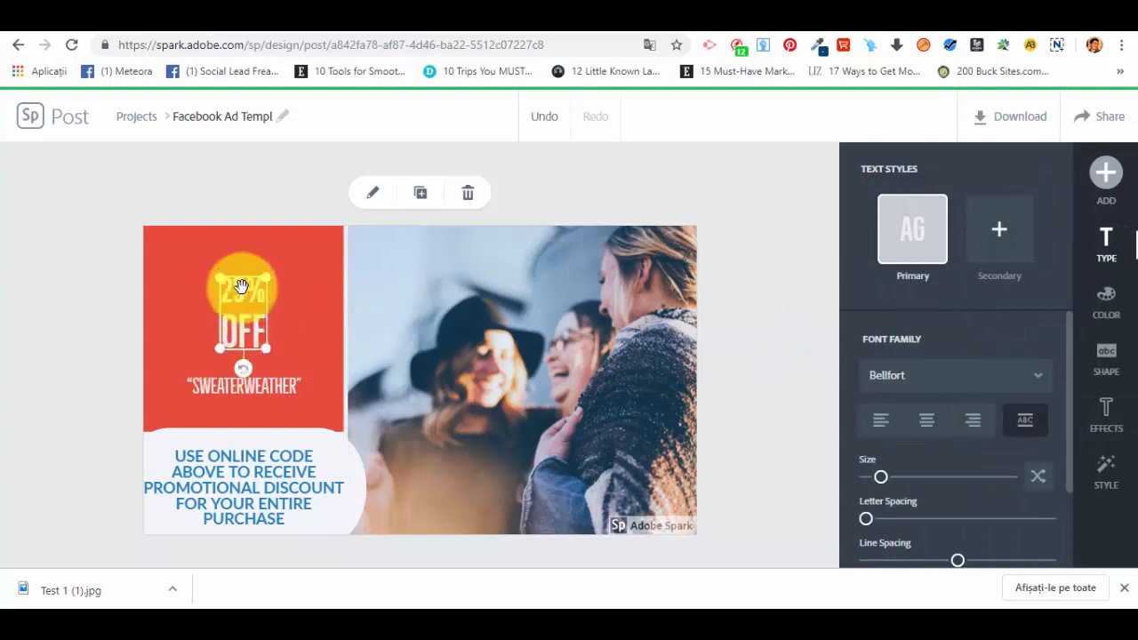
{"action": "left_click", "coordinate": [1025, 421]}
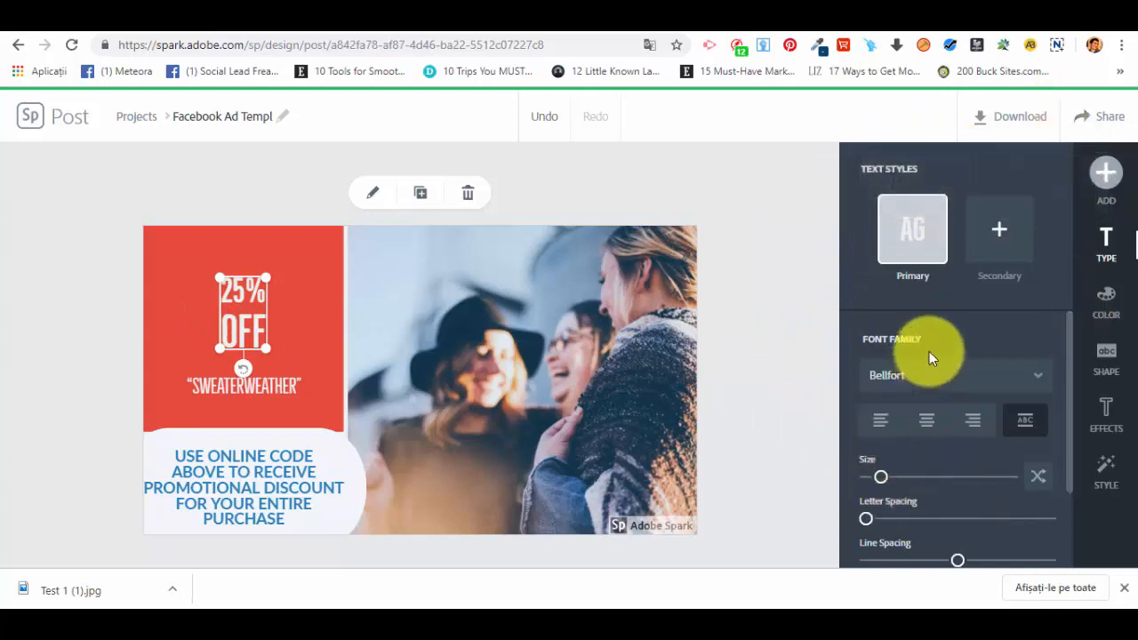
{"action": "scroll", "coordinate": [930, 348], "scroll_direction": "down", "scroll_amount": 2}
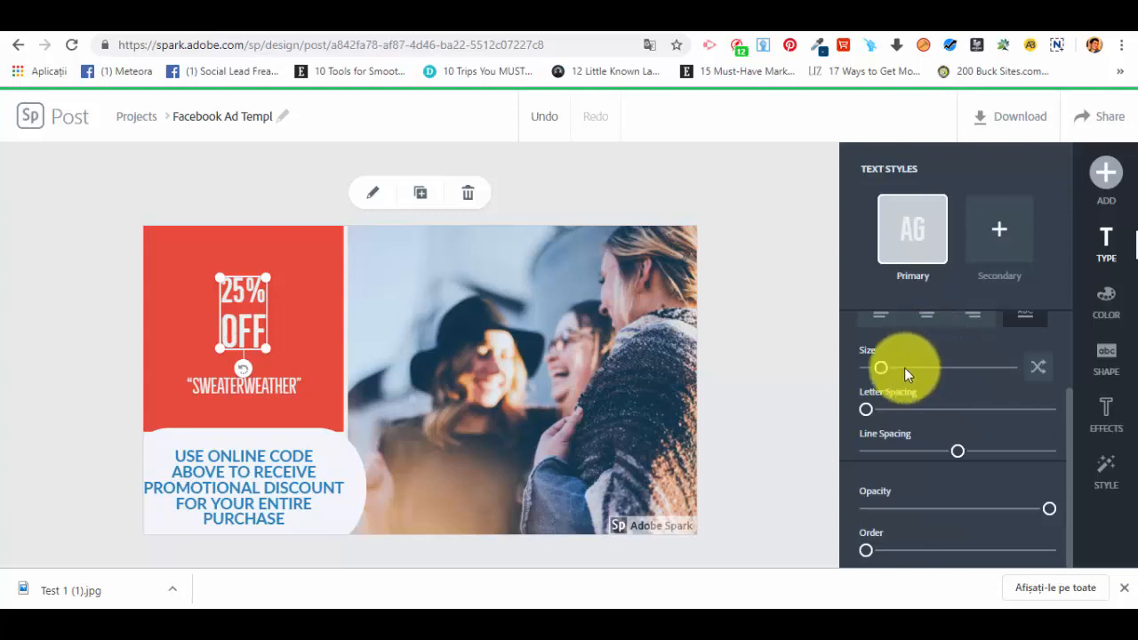
{"action": "mouse_move", "coordinate": [883, 378]}
{"action": "left_mouse_down"}
{"action": "mouse_move", "coordinate": [877, 368]}
{"action": "mouse_move", "coordinate": [888, 368]}
{"action": "left_mouse_up"}
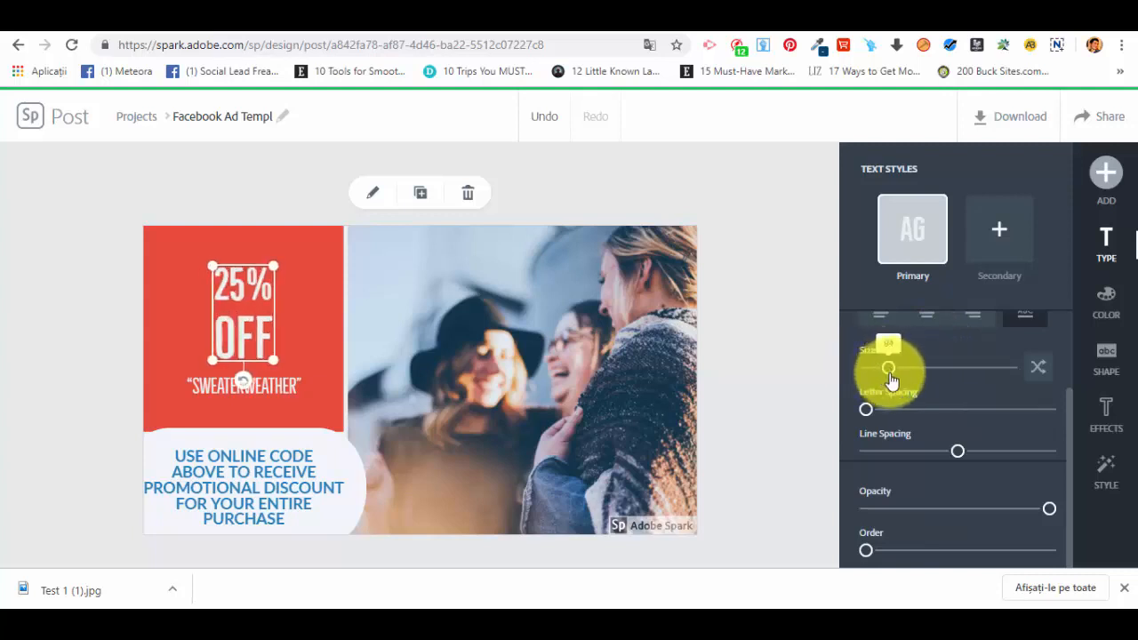
{"action": "left_click_drag", "start_coordinate": [870, 410], "coordinate": [876, 410]}
{"action": "left_click_drag", "start_coordinate": [948, 451], "coordinate": [942, 451]}
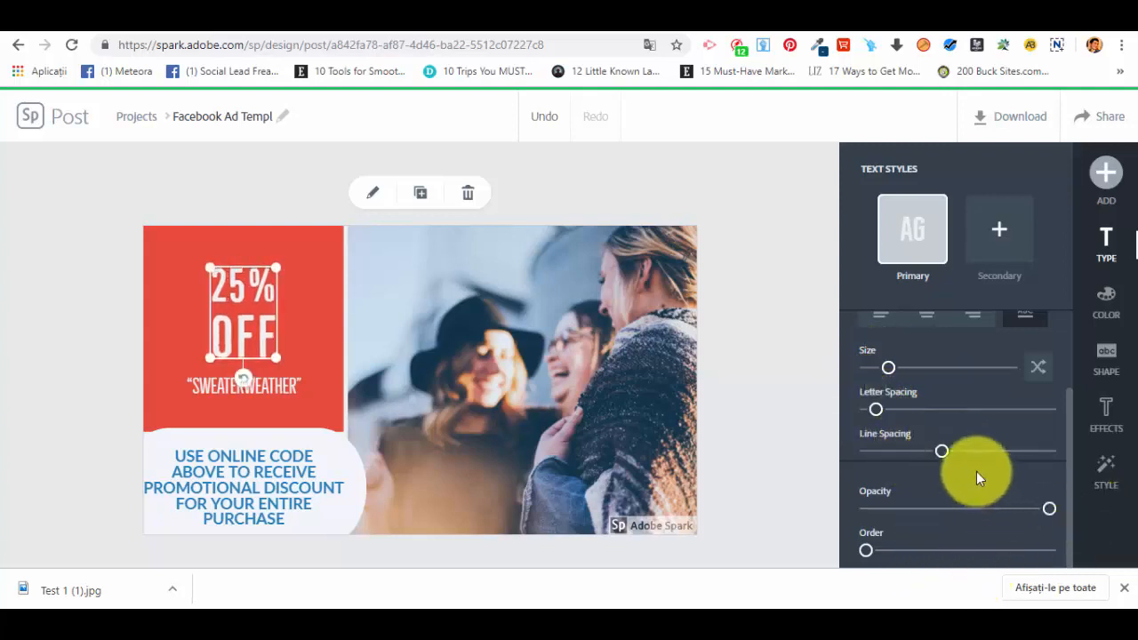
- Check the font choices for the "25% OFF" text without picking a new one
{"action": "scroll", "coordinate": [976, 471], "scroll_direction": "up", "scroll_amount": 3}
{"action": "left_click", "coordinate": [929, 370]}
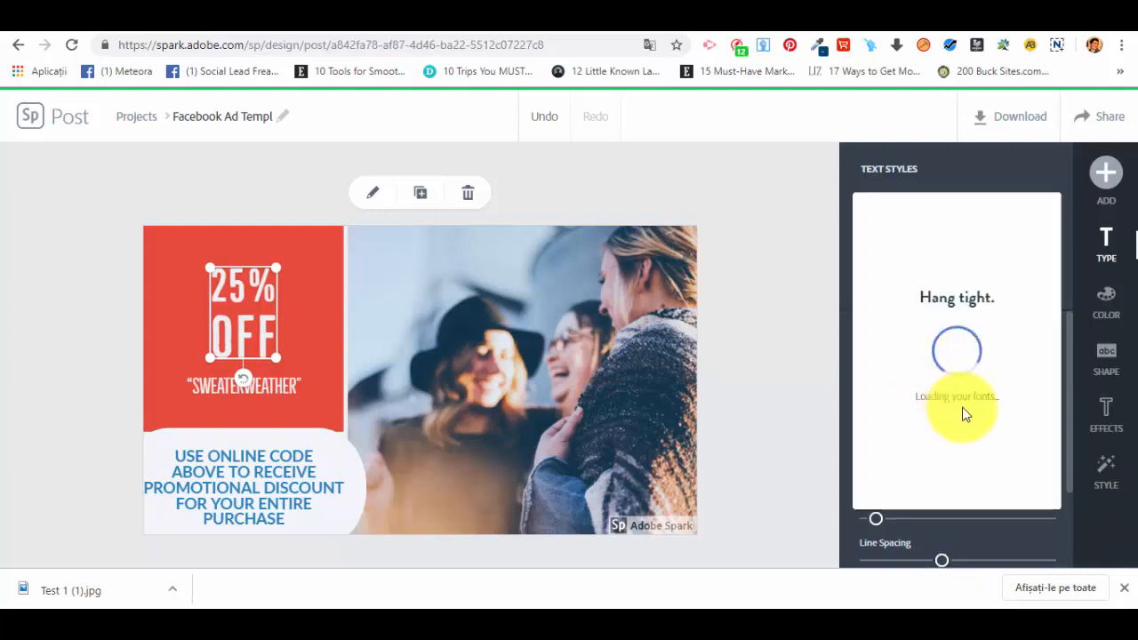
{"action": "left_click", "coordinate": [941, 183]}
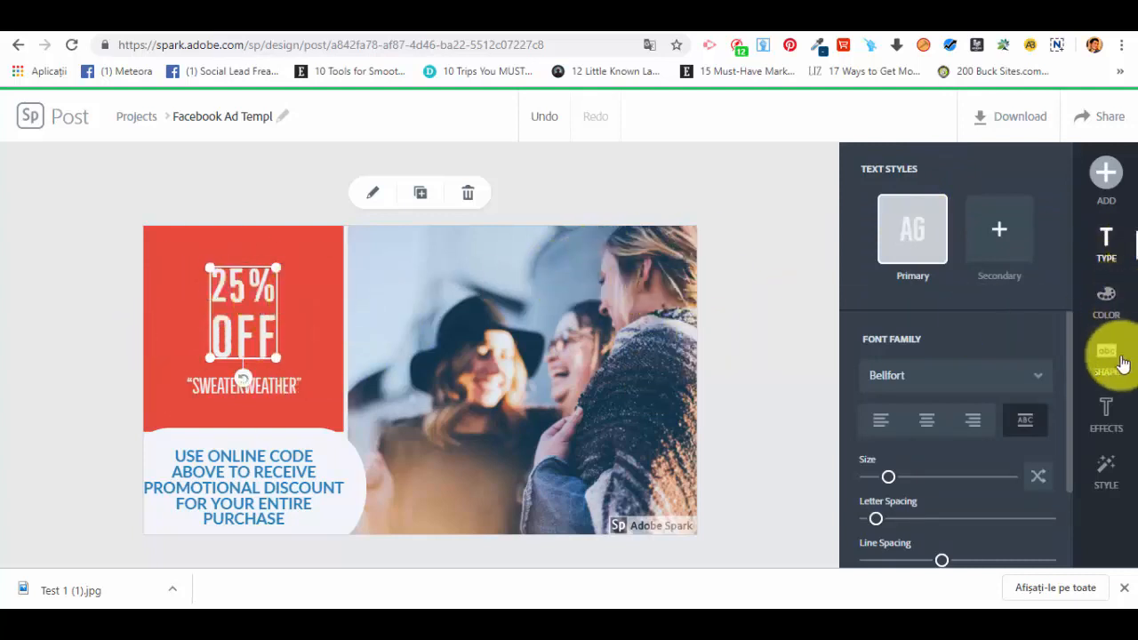
- Widen the red grid cell toward the photo and extend its lower edge slightly downward
{"action": "left_click", "coordinate": [316, 311]}
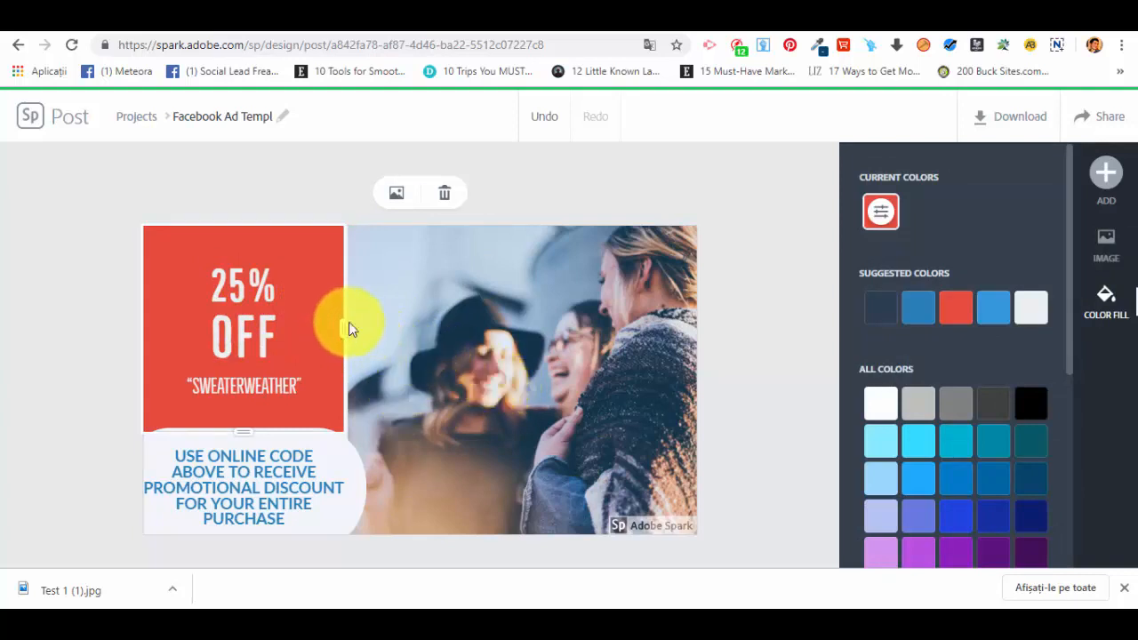
{"action": "left_click", "coordinate": [434, 359]}
{"action": "left_click", "coordinate": [315, 347]}
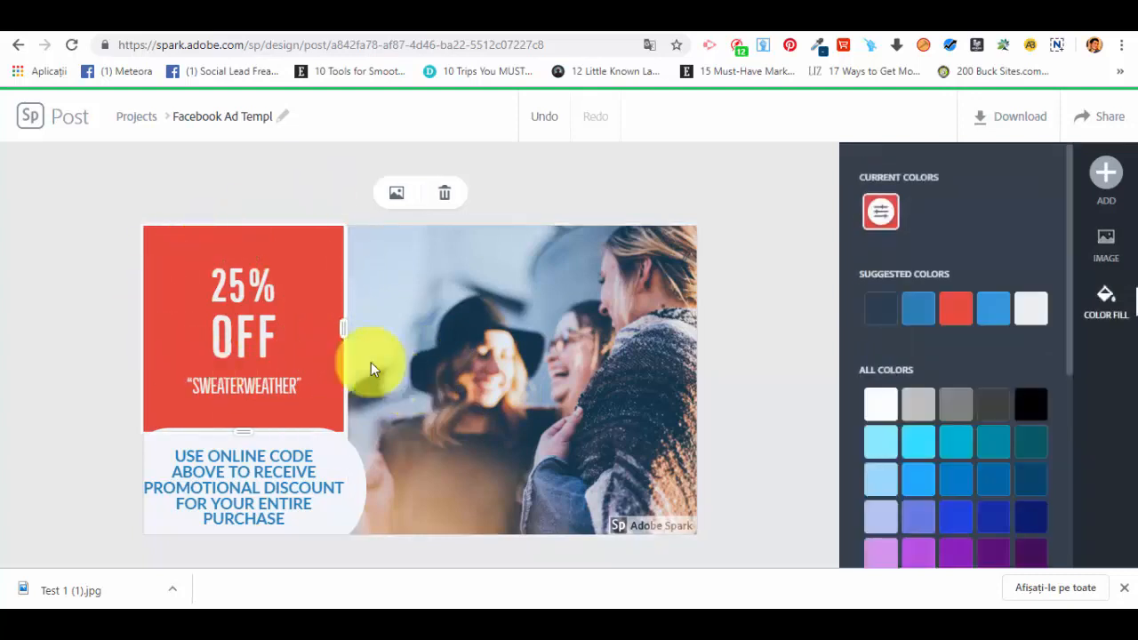
{"action": "left_click_drag", "start_coordinate": [343, 327], "coordinate": [370, 351]}
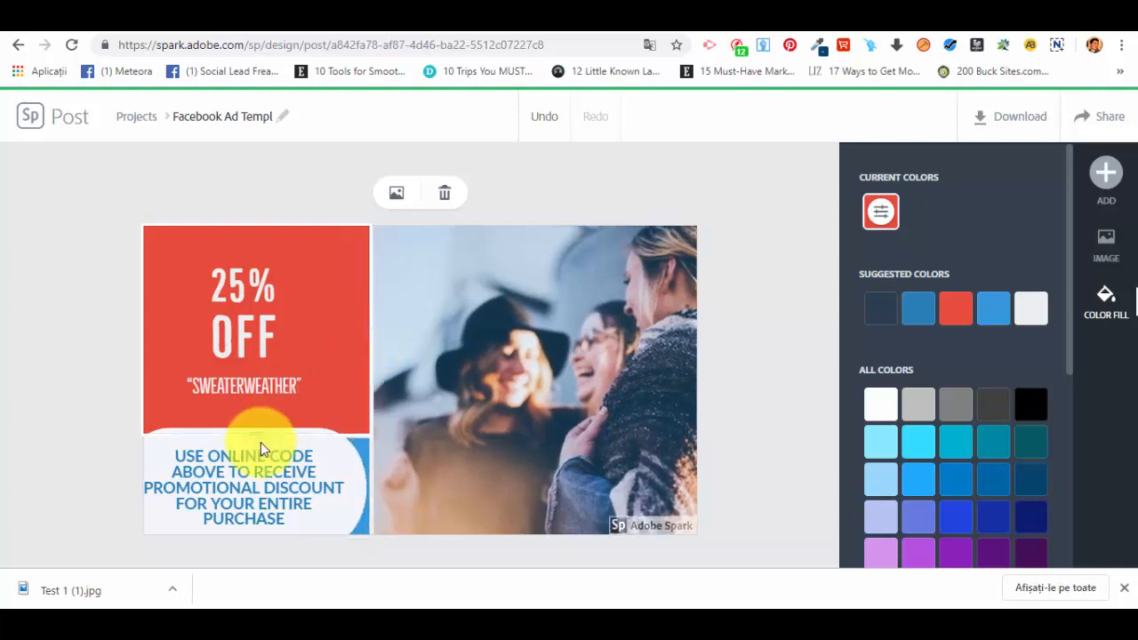
- Widen the photo's grid cell into the red "25% OFF" cell so their divider sits closer to the text, then deselect the photo
{"action": "left_click", "coordinate": [355, 464]}
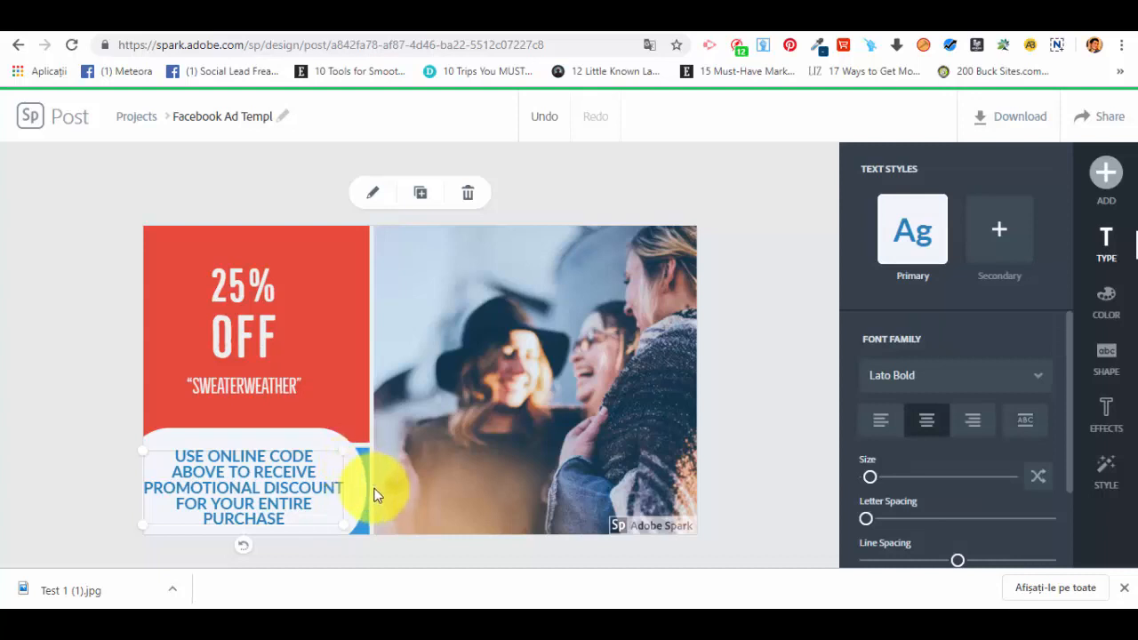
{"action": "left_click", "coordinate": [373, 490]}
{"action": "left_click", "coordinate": [357, 504]}
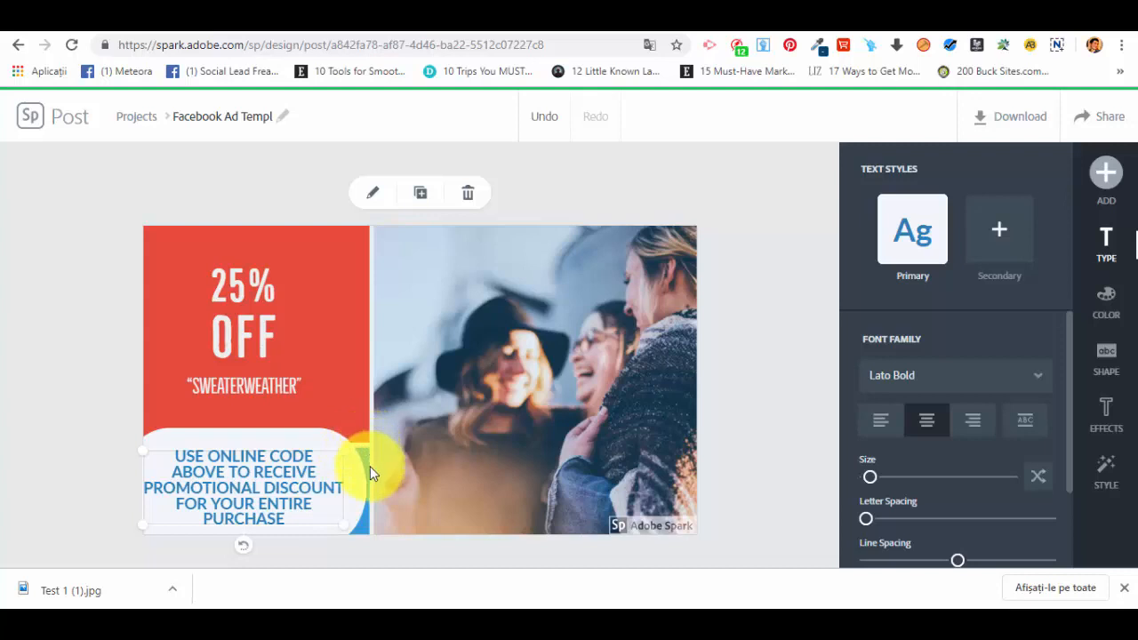
{"action": "left_click", "coordinate": [370, 465]}
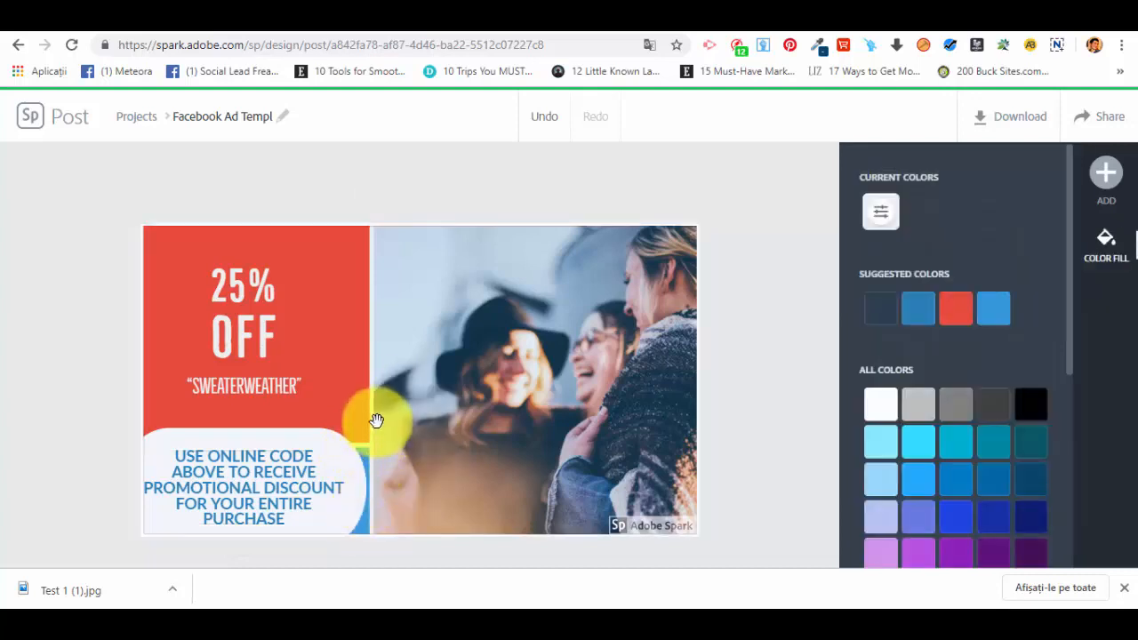
{"action": "left_click", "coordinate": [377, 400]}
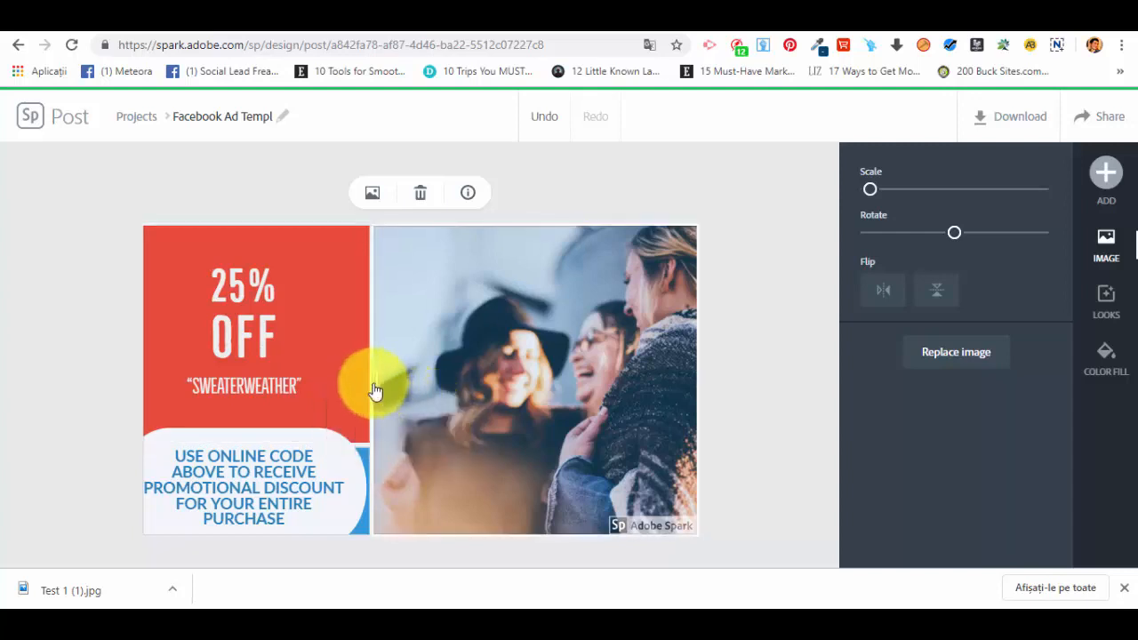
{"action": "left_click_drag", "start_coordinate": [374, 391], "coordinate": [338, 432]}
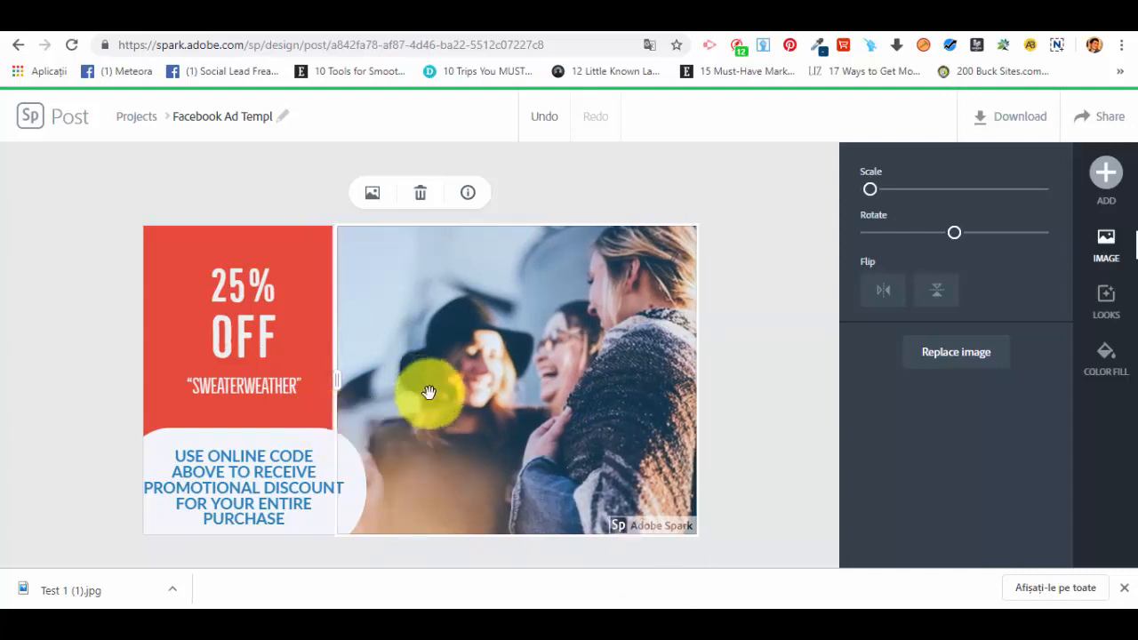
{"action": "left_click", "coordinate": [634, 172]}
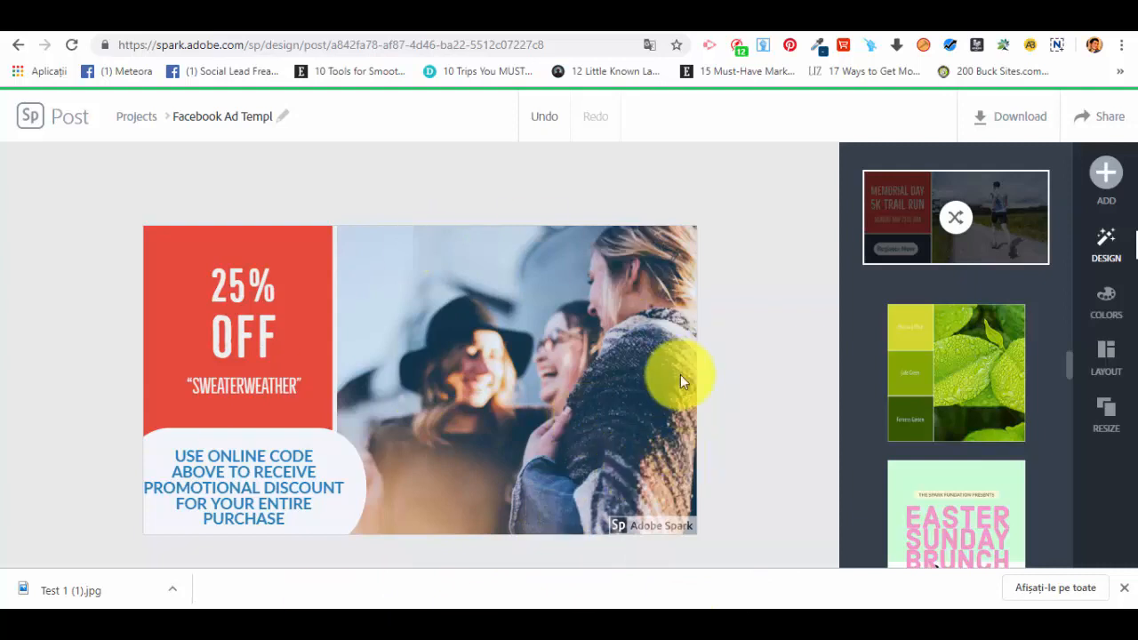
- Try the first Decorative color palettes on the ad and apply the one with red, cream, sage and teal
{"action": "left_click", "coordinate": [1109, 304]}
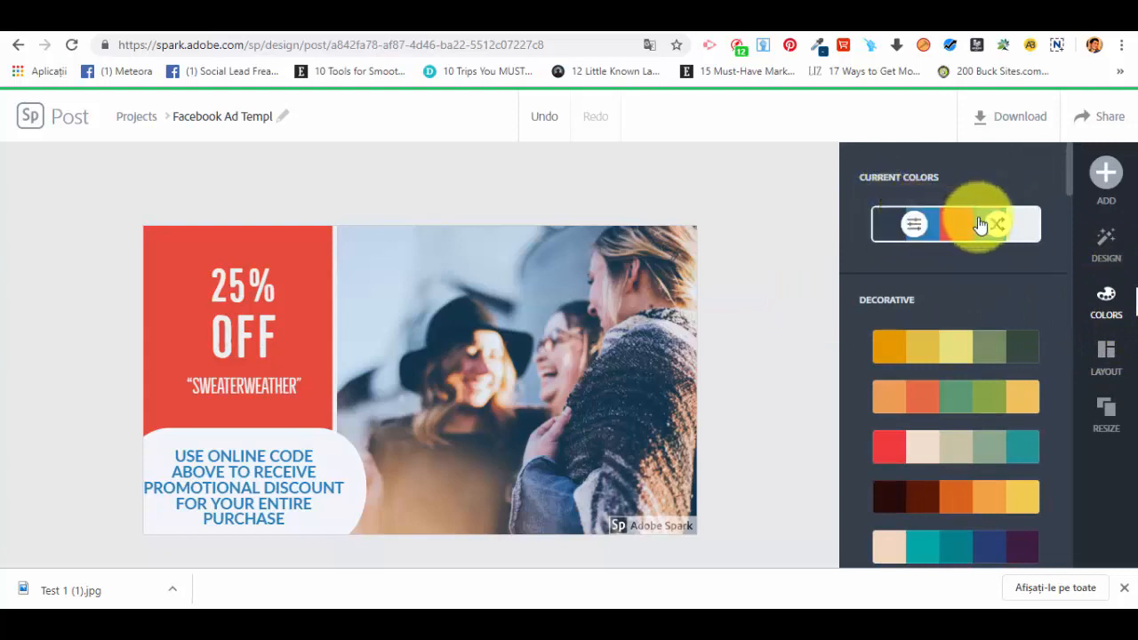
{"action": "left_click", "coordinate": [919, 348]}
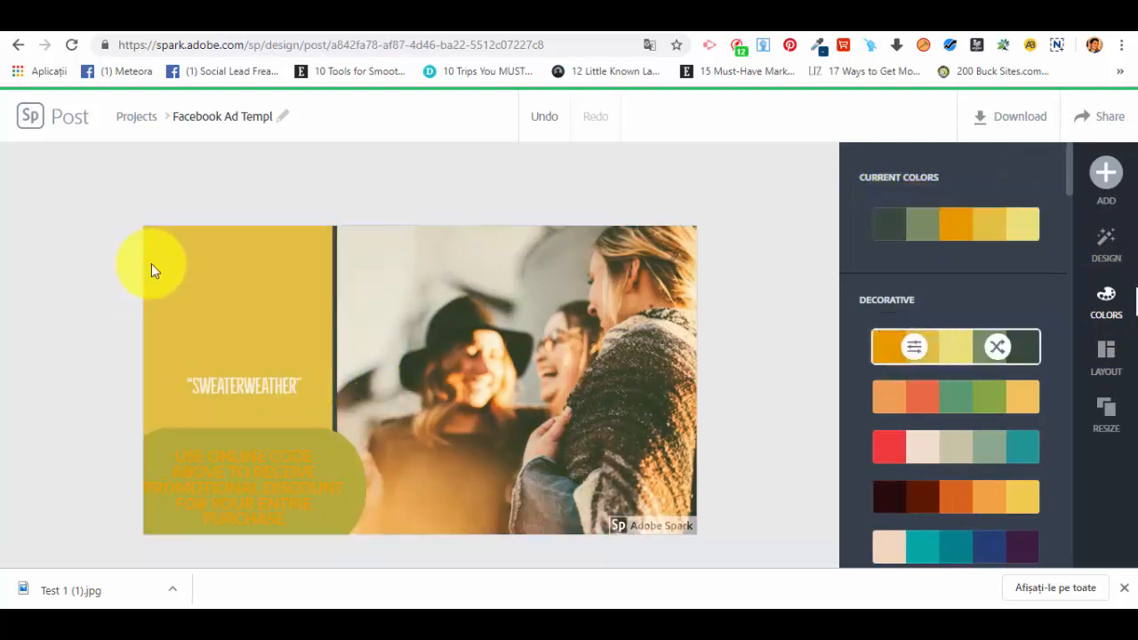
{"action": "left_click", "coordinate": [993, 402]}
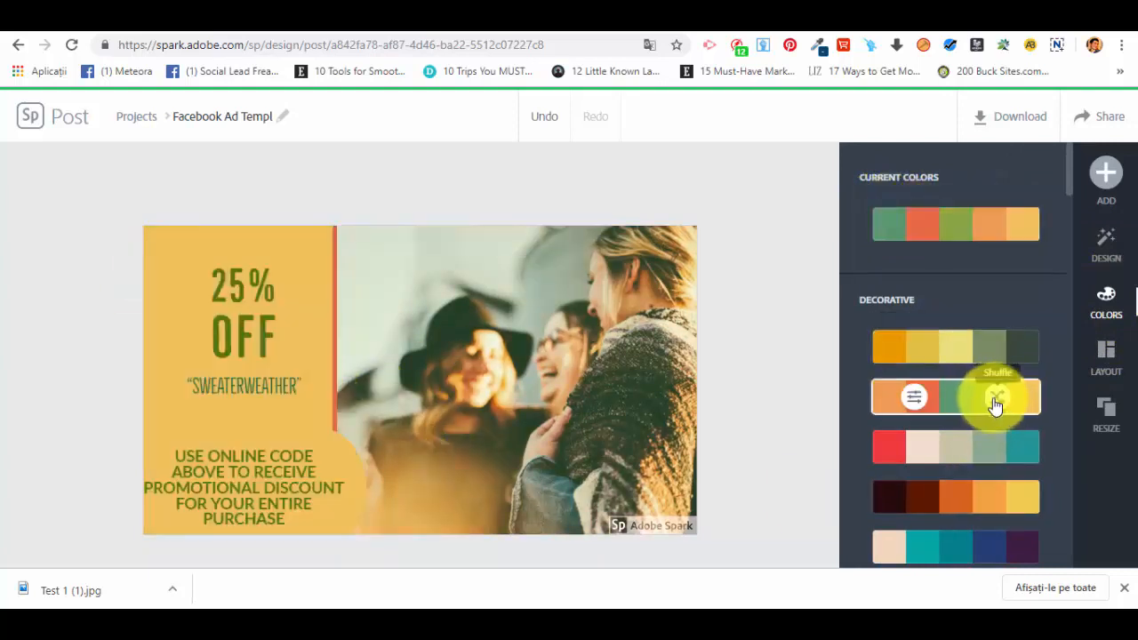
{"action": "left_click", "coordinate": [988, 442]}
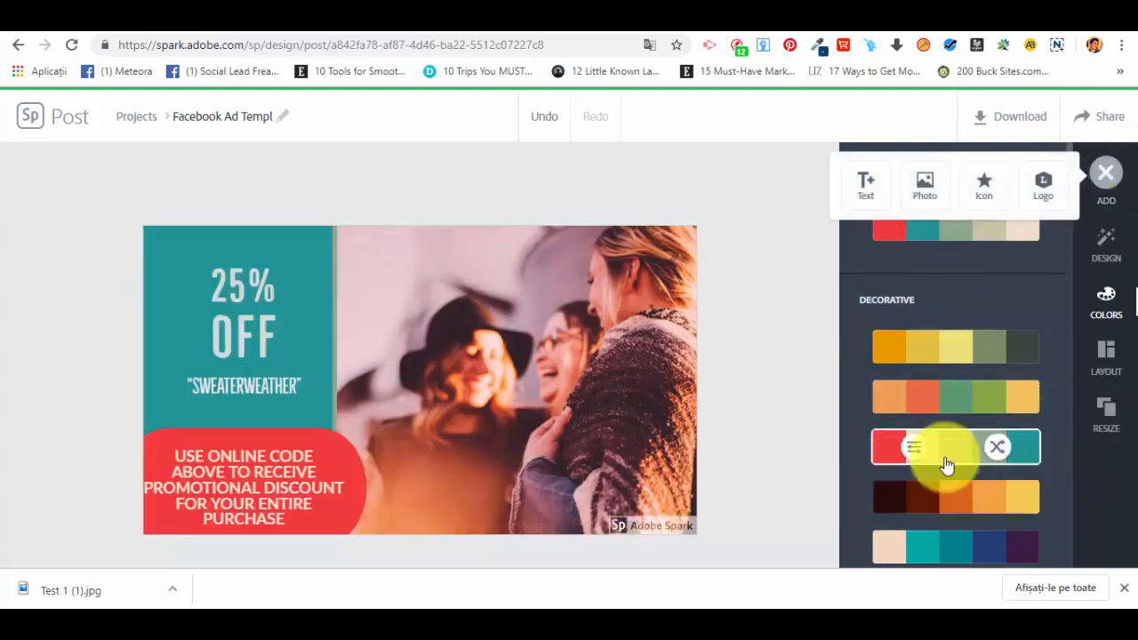
- Look through the other Decorative and Modern color palettes, the layout options and the resize presets without changing the ad
{"action": "scroll", "coordinate": [962, 428], "scroll_direction": "down", "scroll_amount": 1}
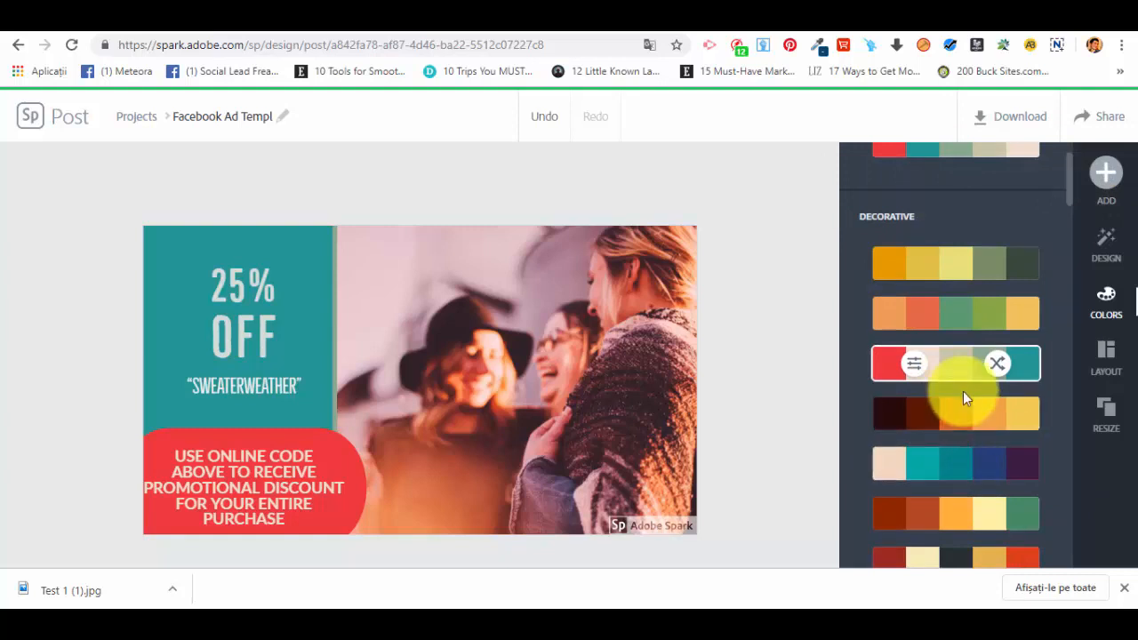
{"action": "scroll", "coordinate": [962, 396], "scroll_direction": "down", "scroll_amount": 4}
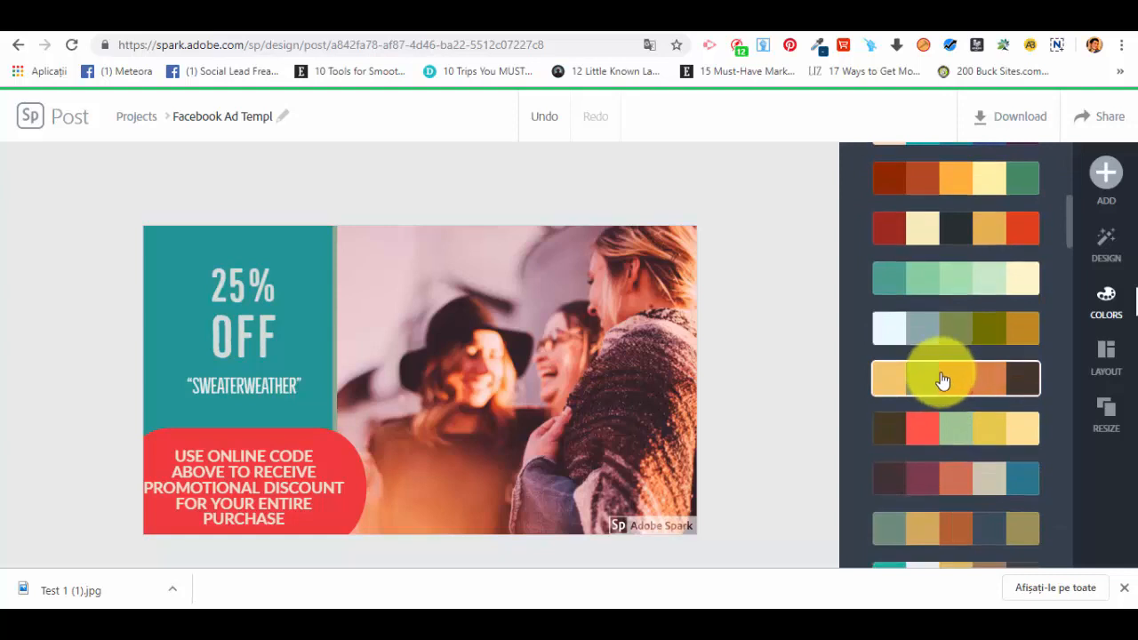
{"action": "scroll", "coordinate": [945, 382], "scroll_direction": "down", "scroll_amount": 4}
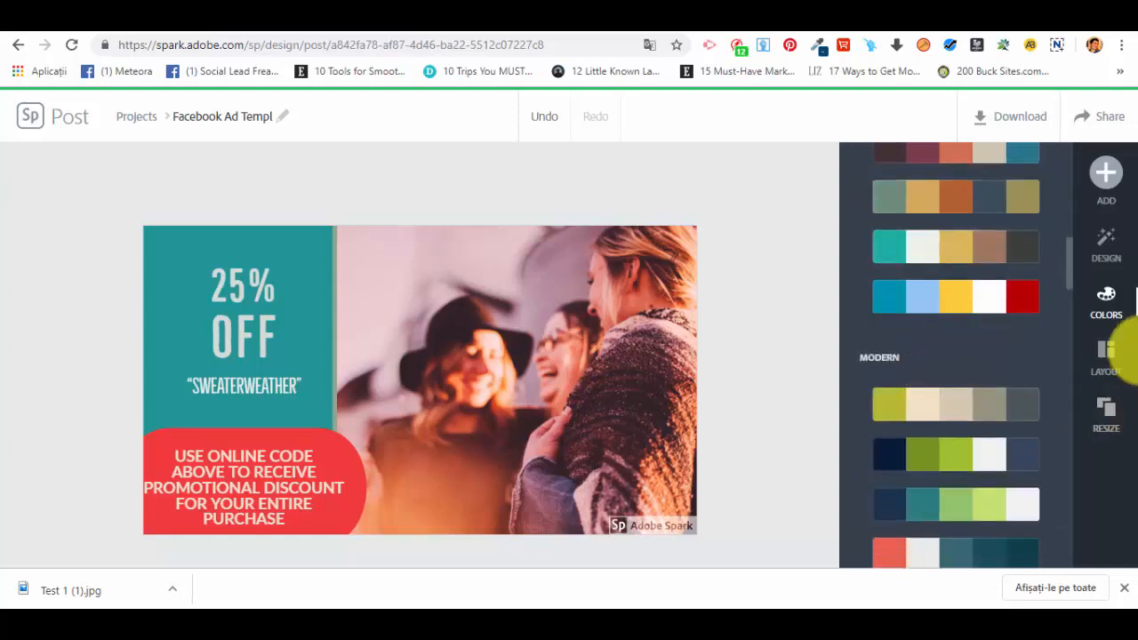
{"action": "left_click", "coordinate": [1107, 352]}
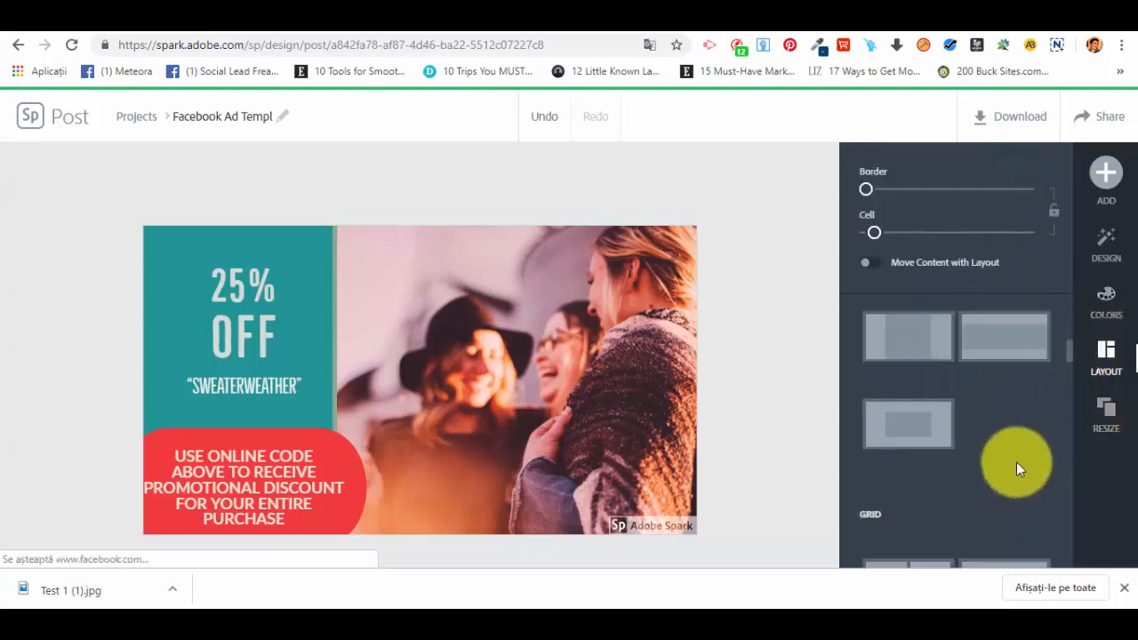
{"action": "left_click", "coordinate": [1122, 424]}
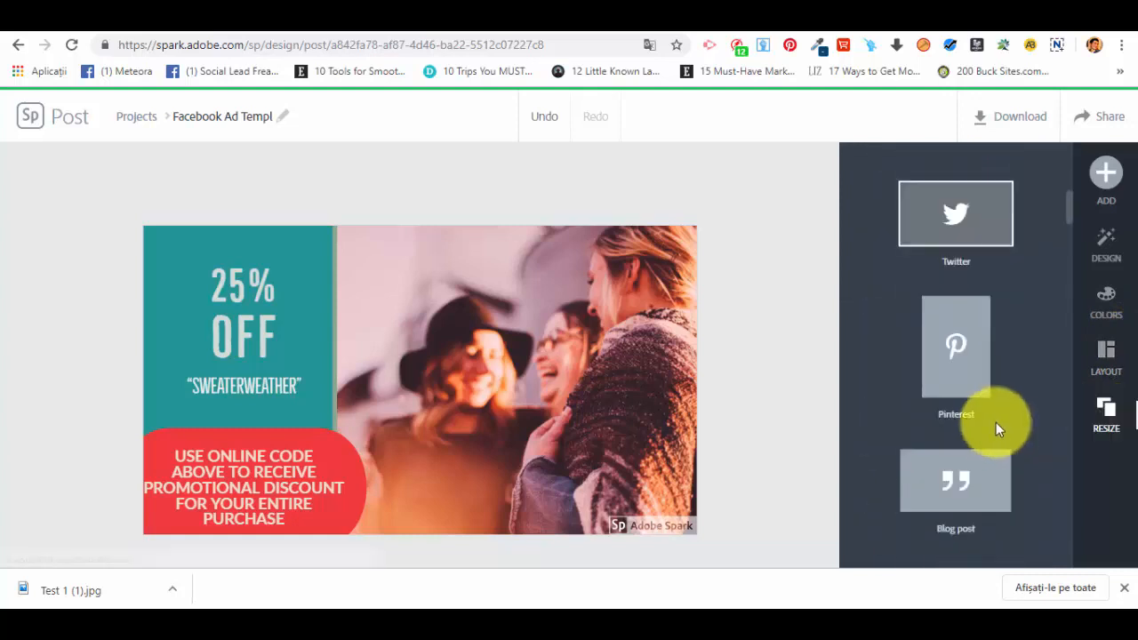
{"action": "scroll", "coordinate": [997, 423], "scroll_direction": "down", "scroll_amount": 3}
{"action": "scroll", "coordinate": [999, 427], "scroll_direction": "up", "scroll_amount": 8}
{"action": "scroll", "coordinate": [997, 426], "scroll_direction": "up", "scroll_amount": 2}
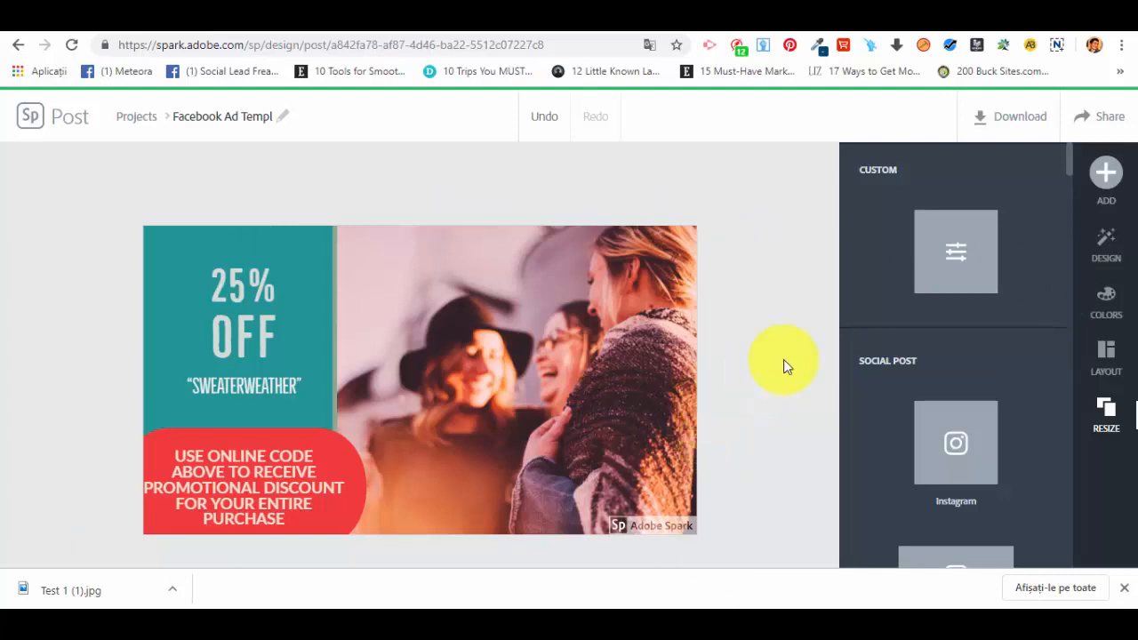
- Download the finished ad as an image and dismiss the Spark Premium offer
{"action": "left_click", "coordinate": [1034, 129]}
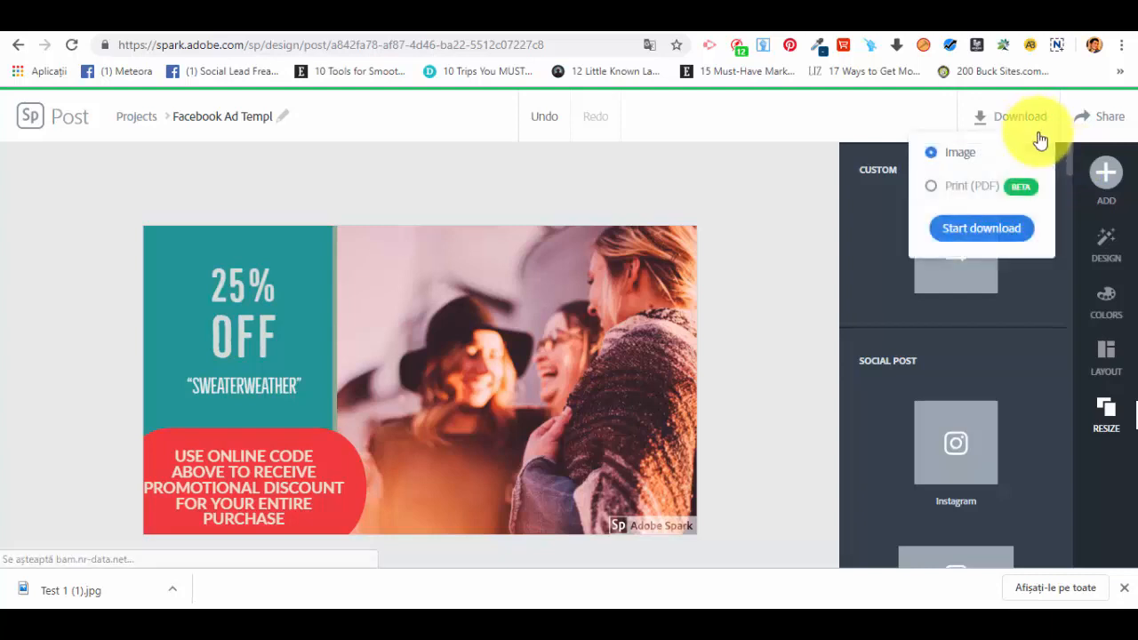
{"action": "left_click", "coordinate": [987, 229]}
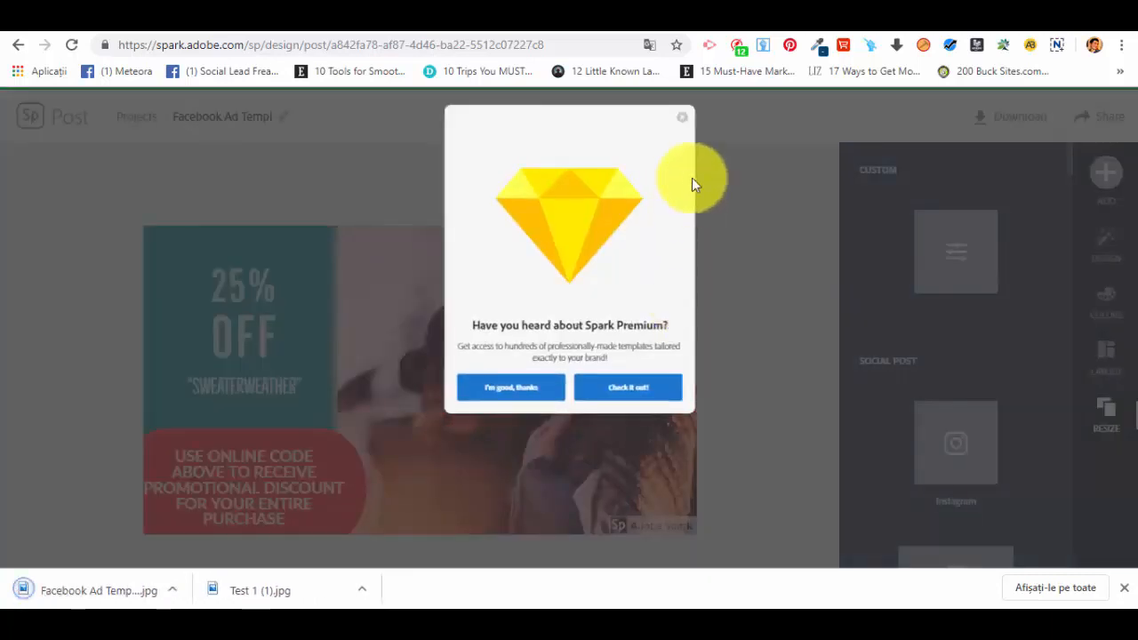
{"action": "left_click", "coordinate": [682, 122]}
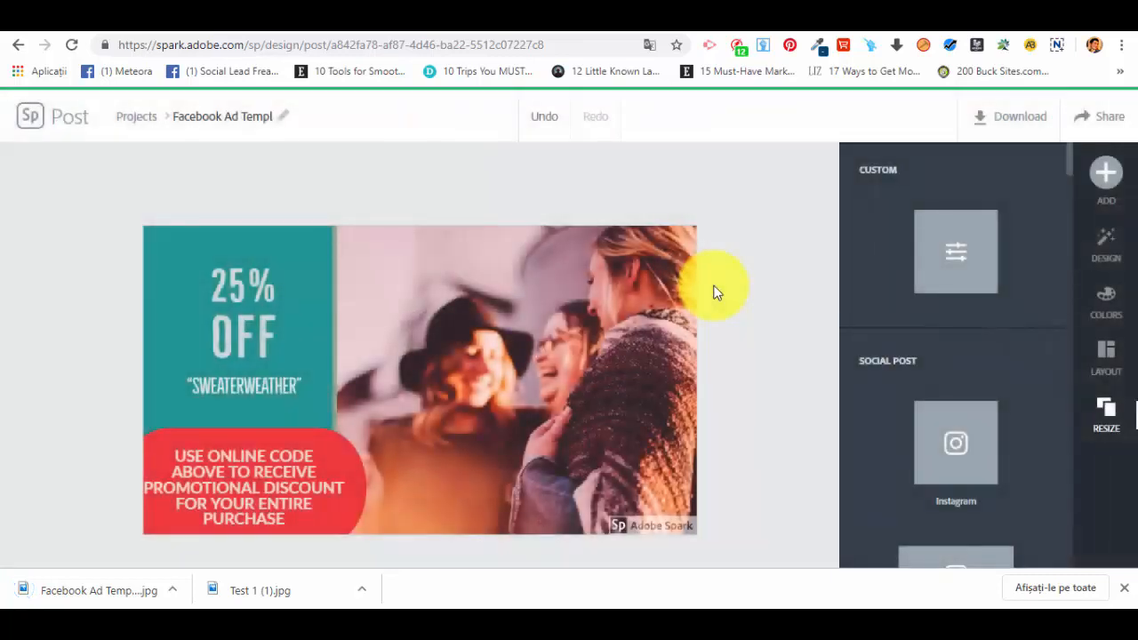